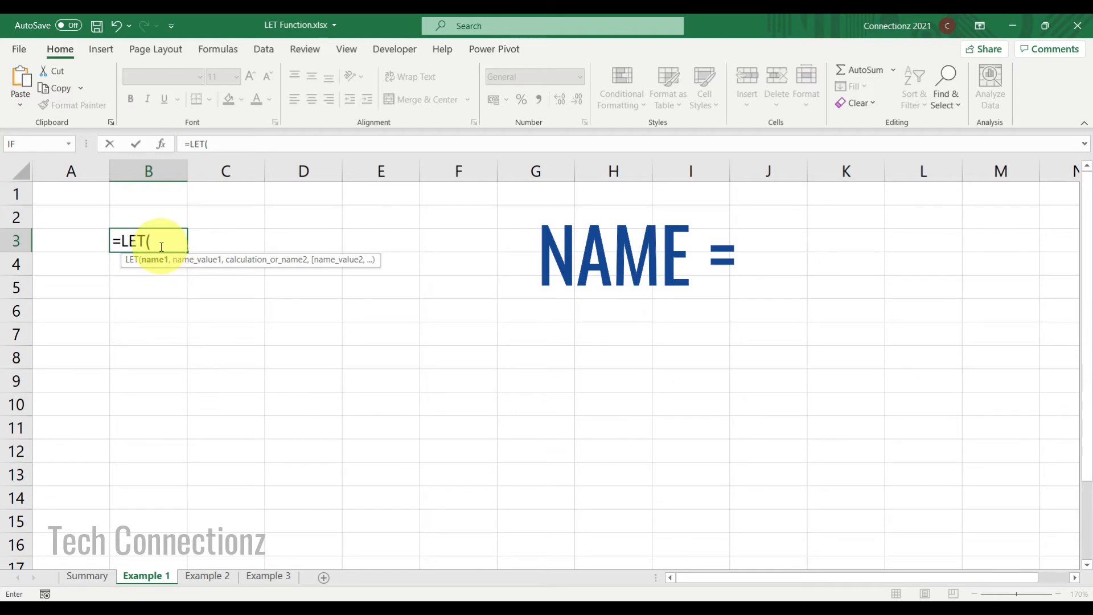
Complete the formula =LET(X, 10, X + 10) in B3 and commit it.
type("X")
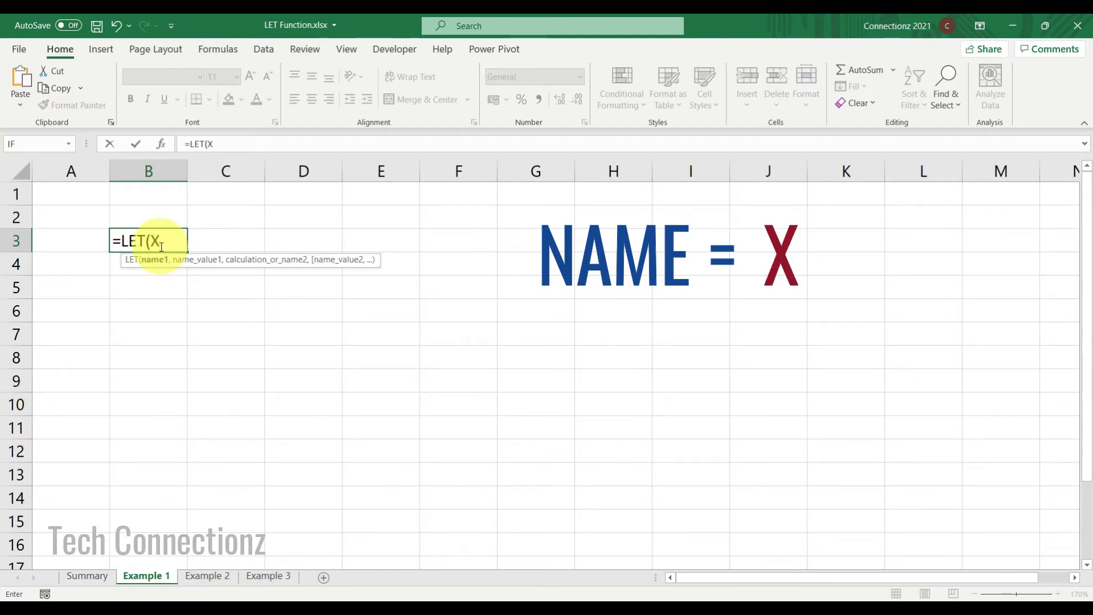
type(",")
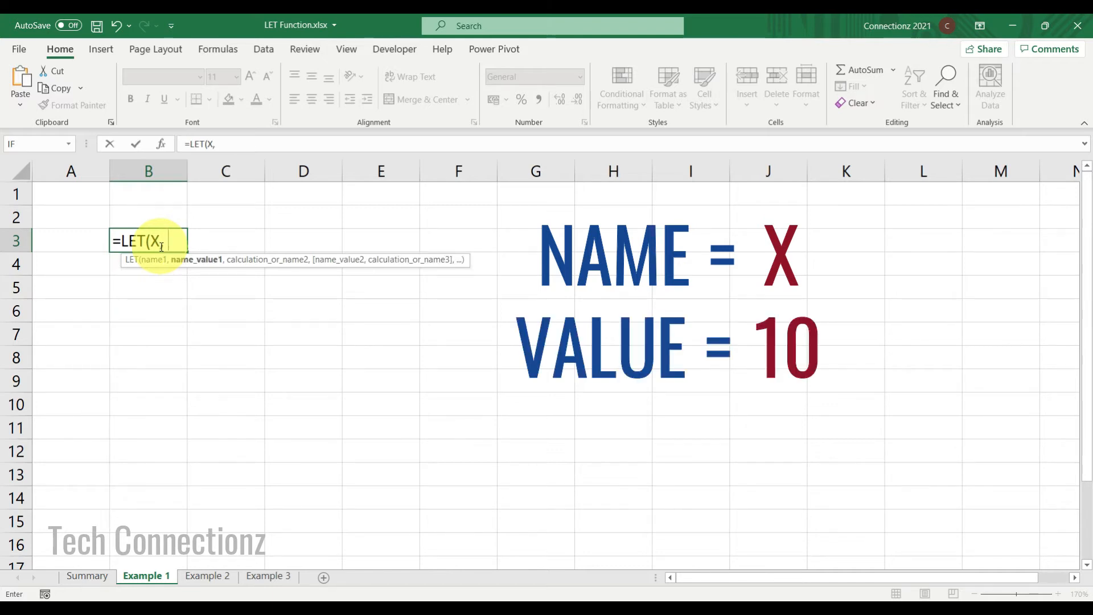
type(" 10")
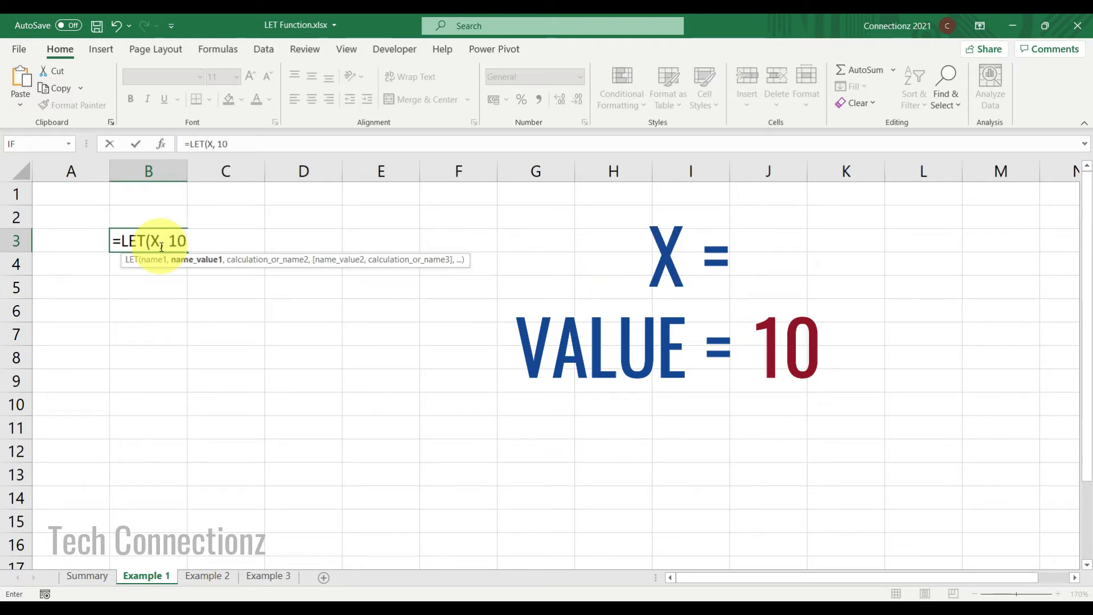
type(", ")
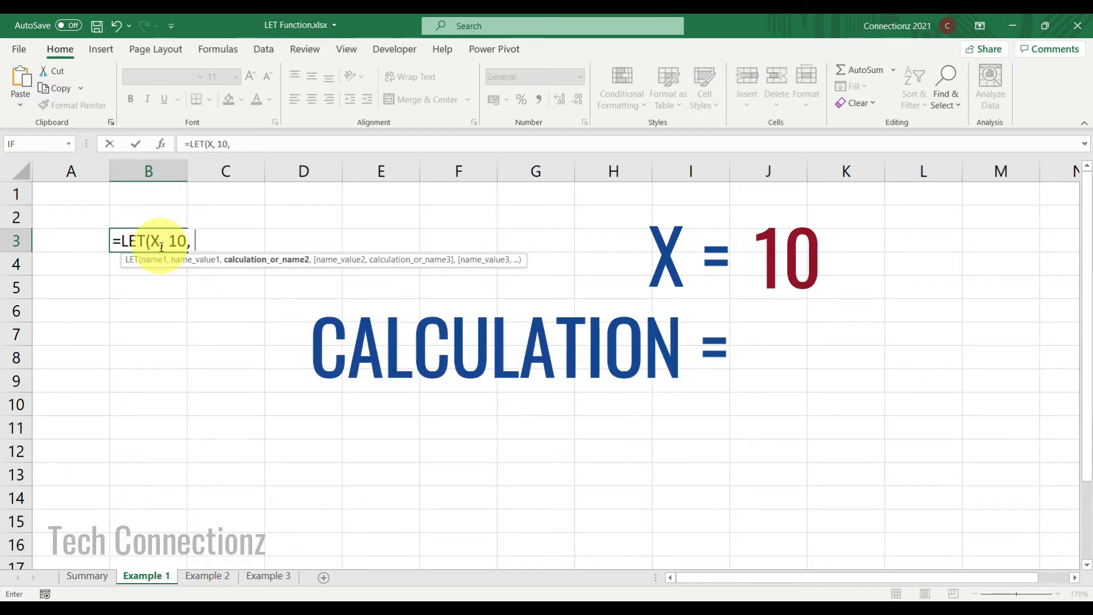
type("X")
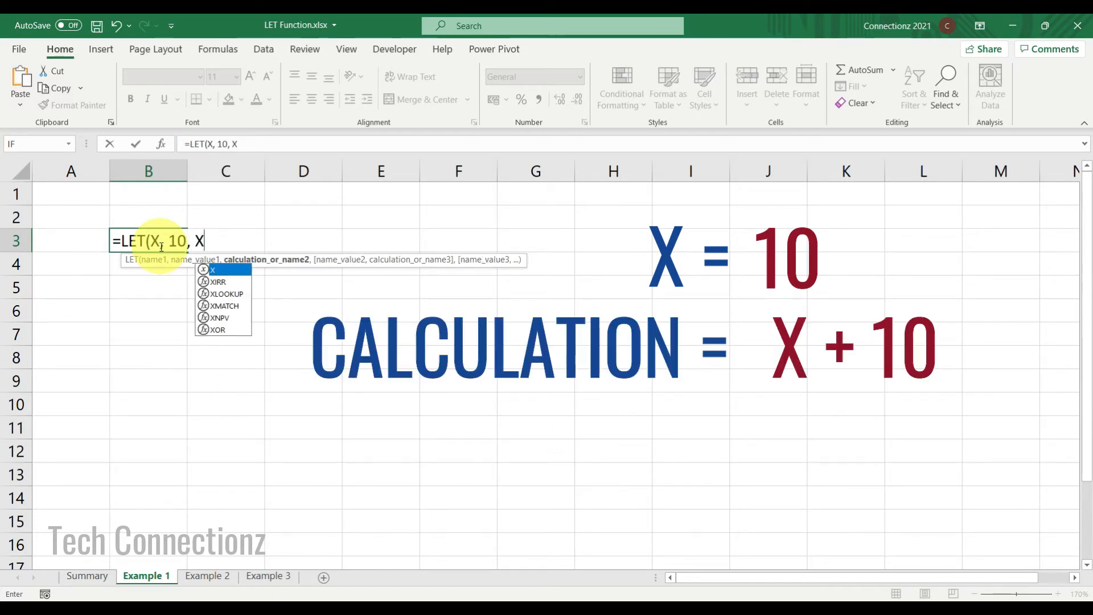
type(" + 10")
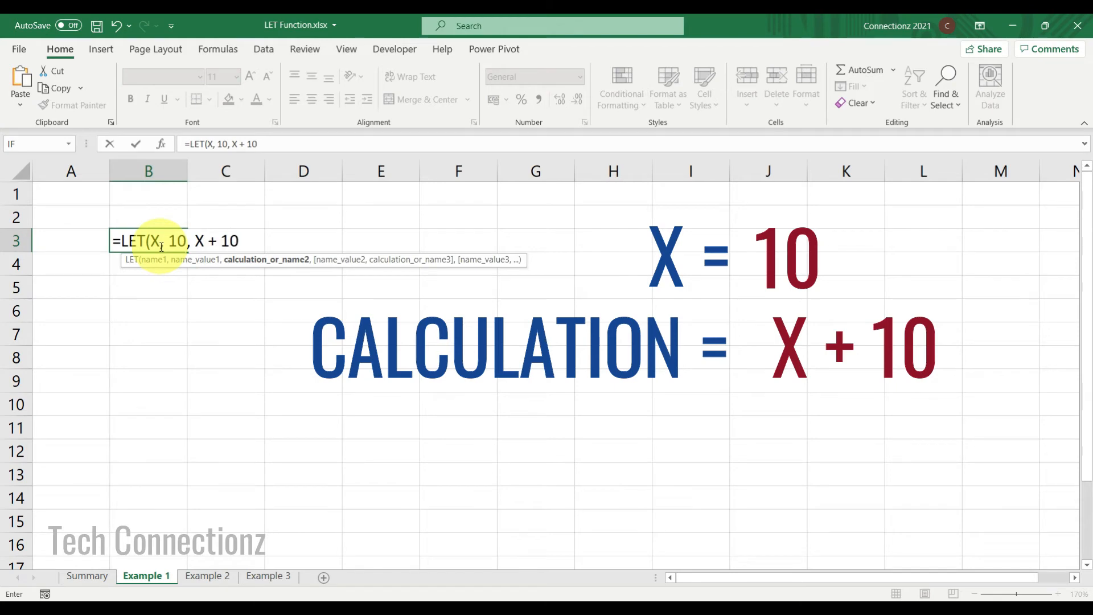
type(")")
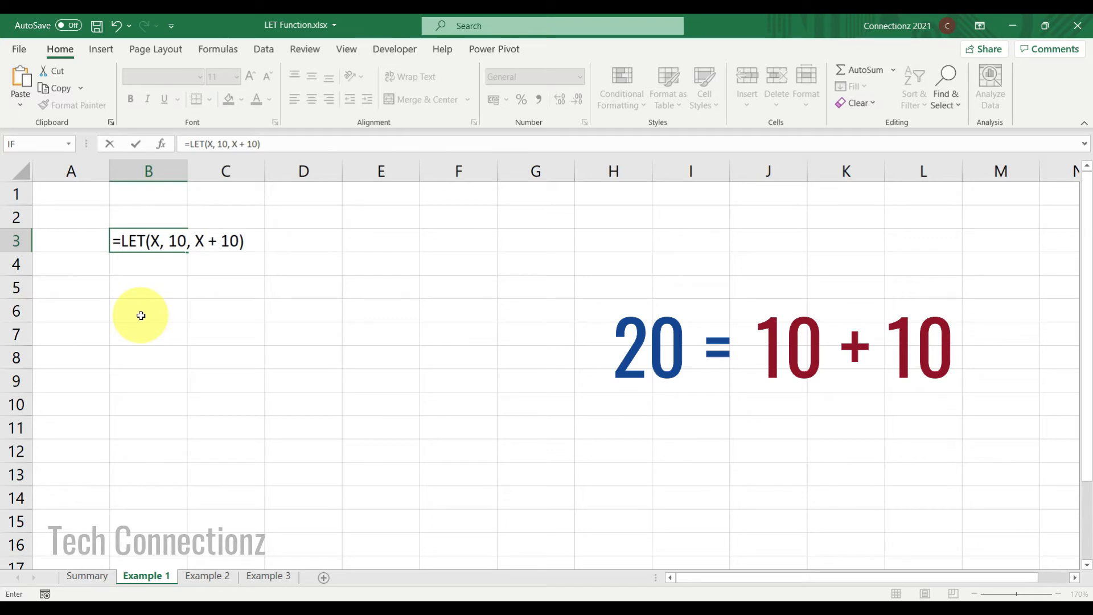
key("Tab")
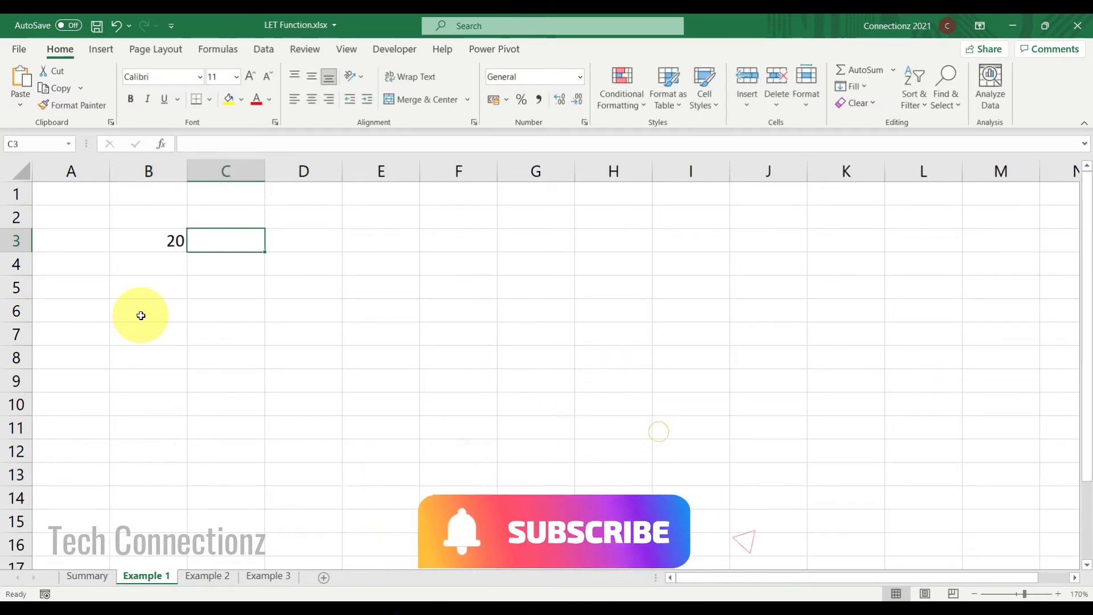
Enter =LET(X, 10, Y, 20, X + Y) in B7, defining two names and adding them.
left_click(142, 248)
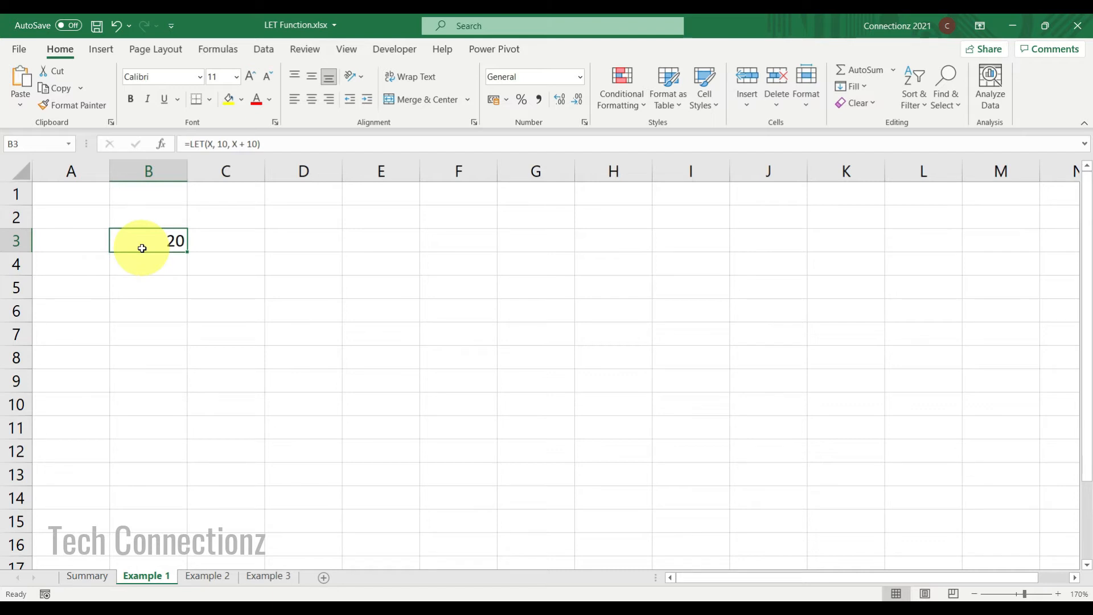
left_click(153, 336)
type("=")
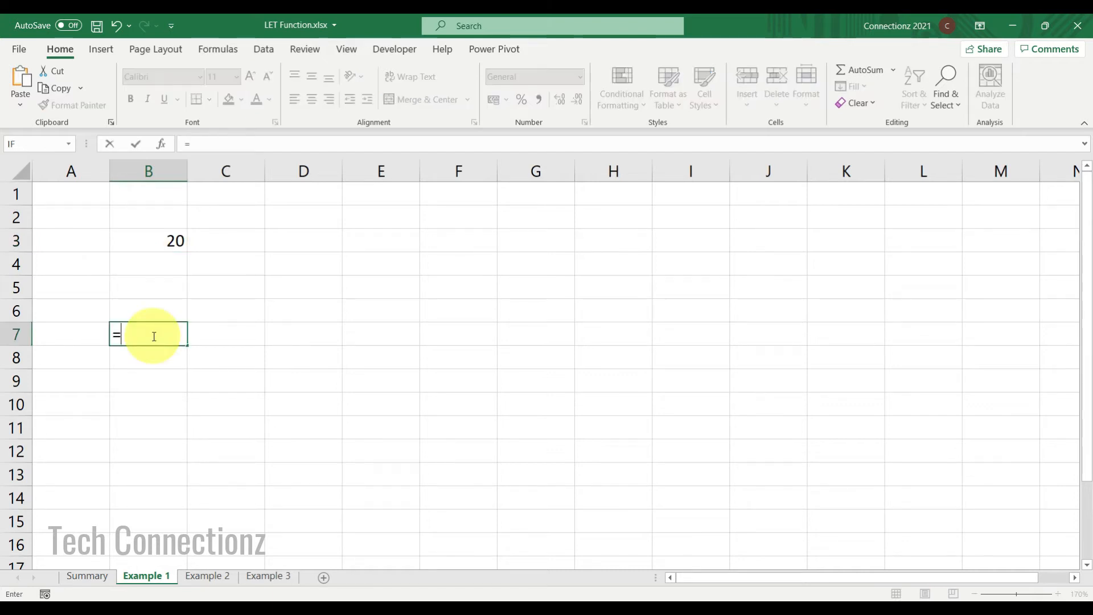
type("LET")
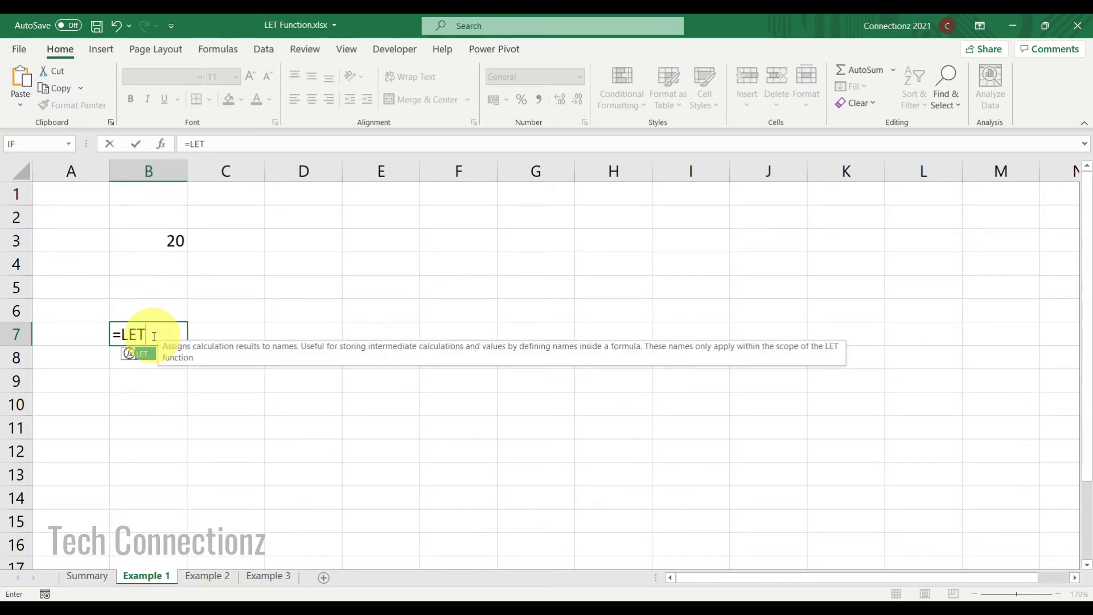
type("(")
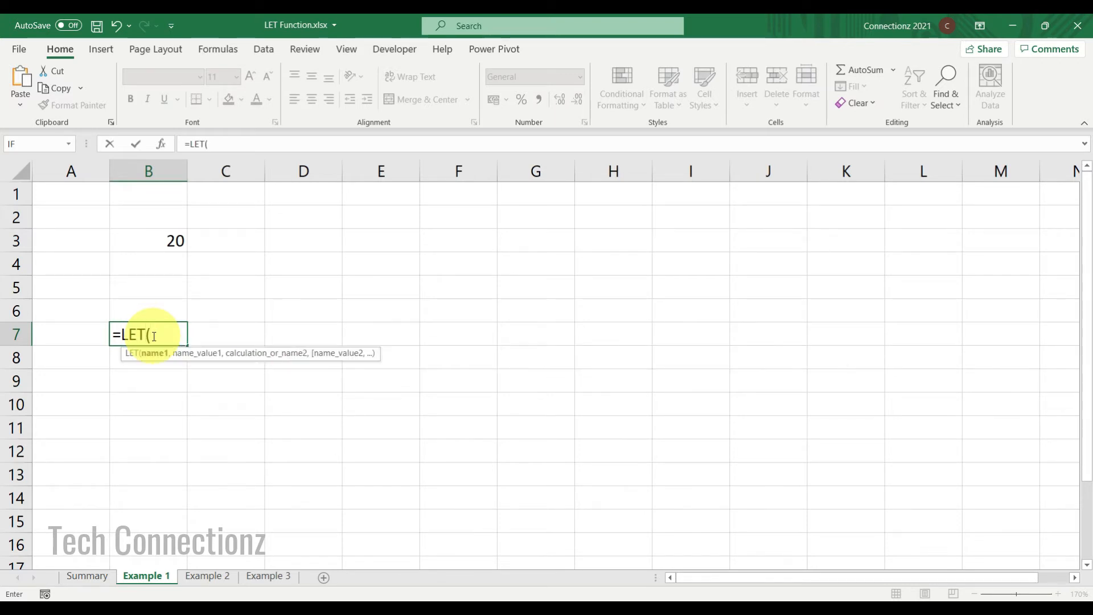
type("X")
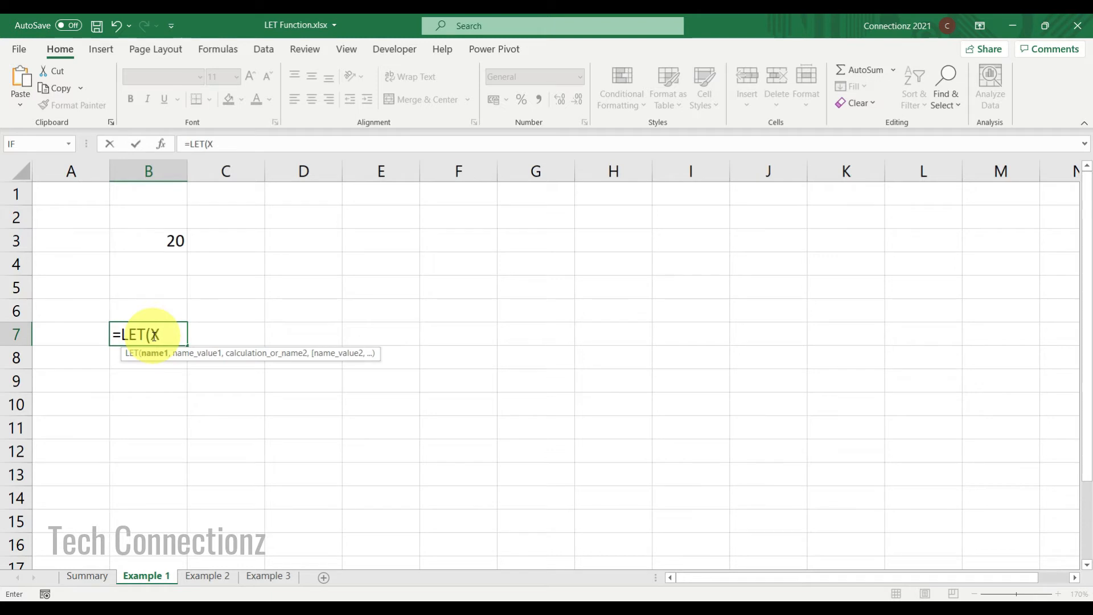
type(",")
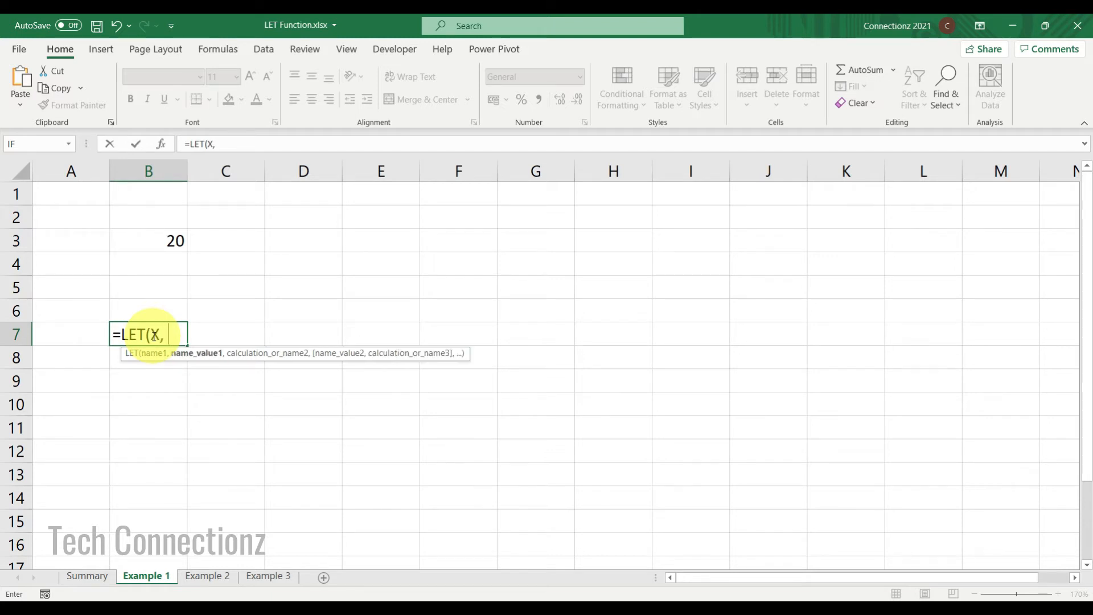
type(" 10,")
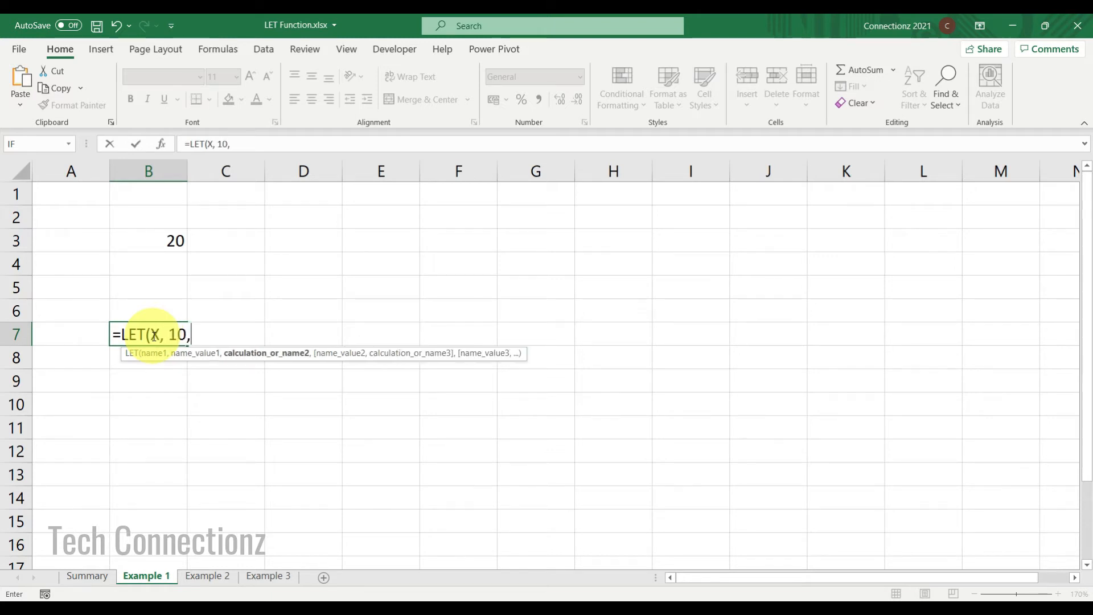
type(" Y")
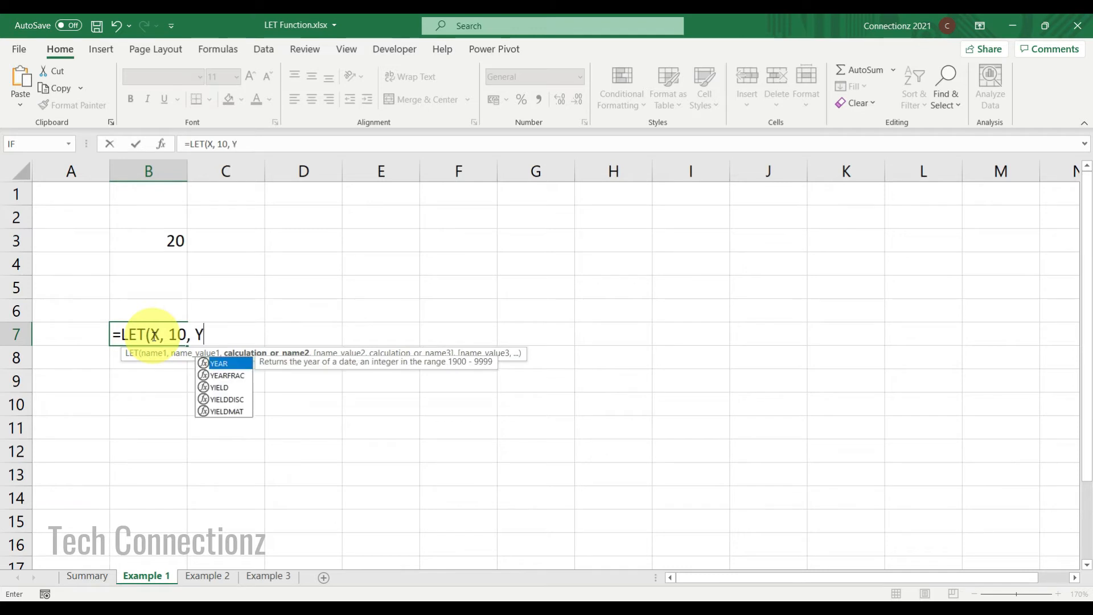
type(", 20")
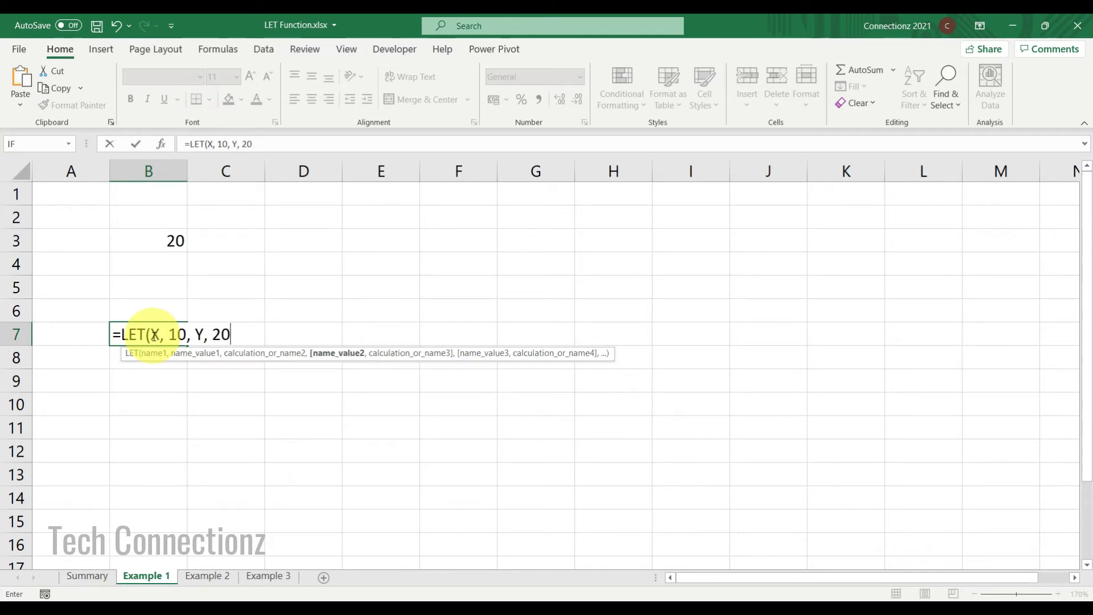
type(",")
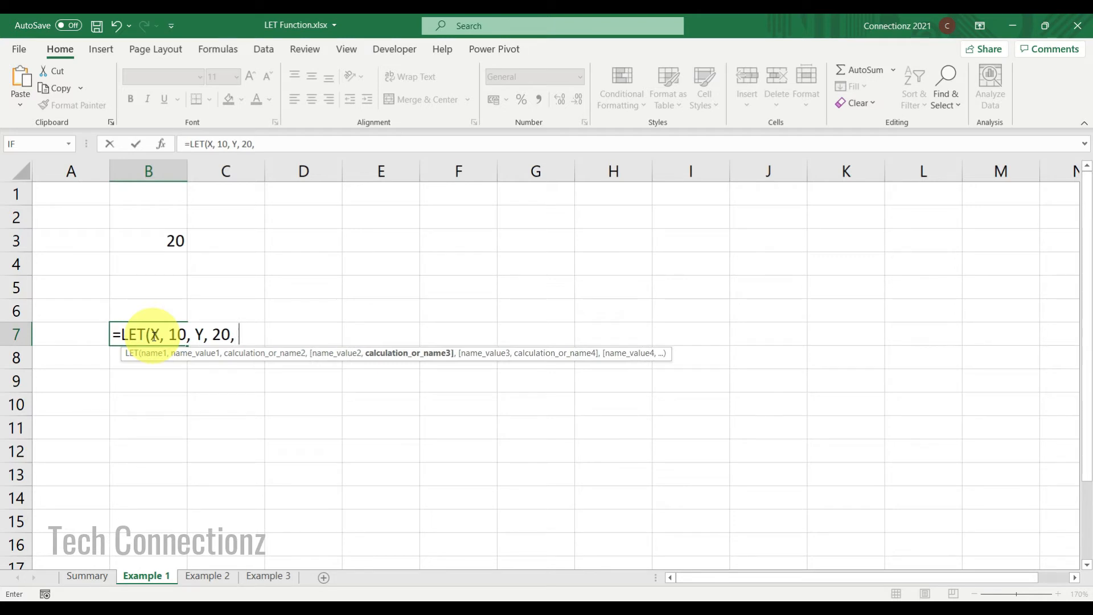
type(" X +")
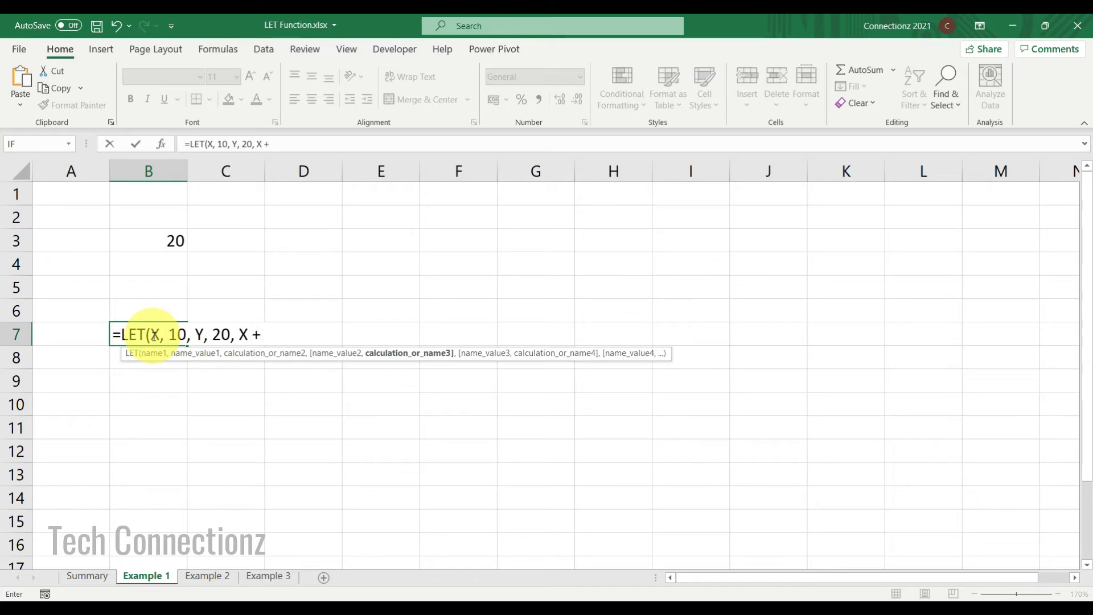
type(" Y)")
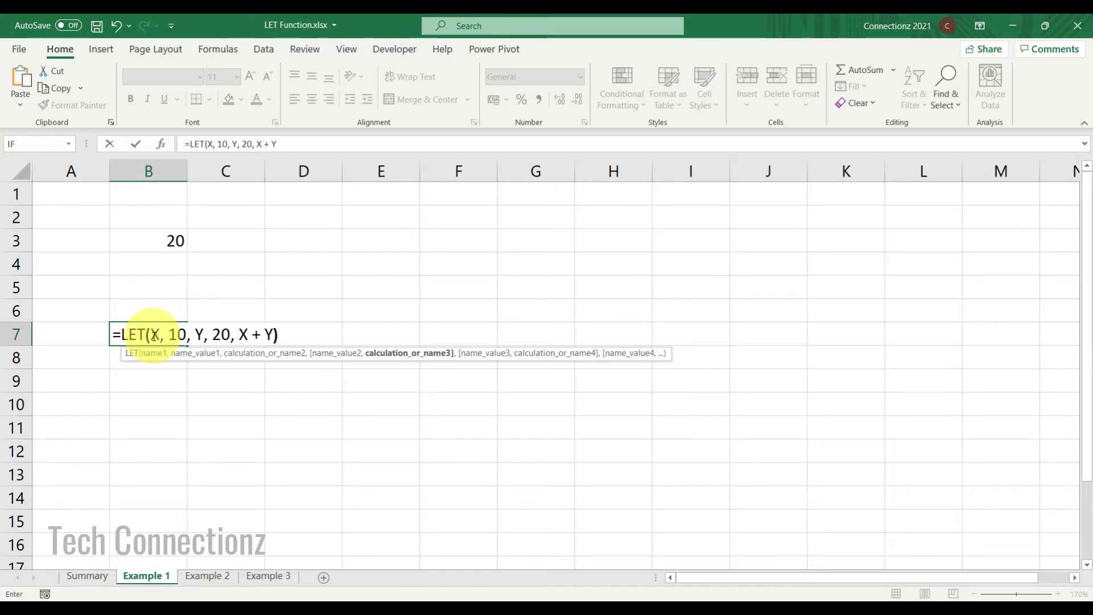
left_click(215, 338)
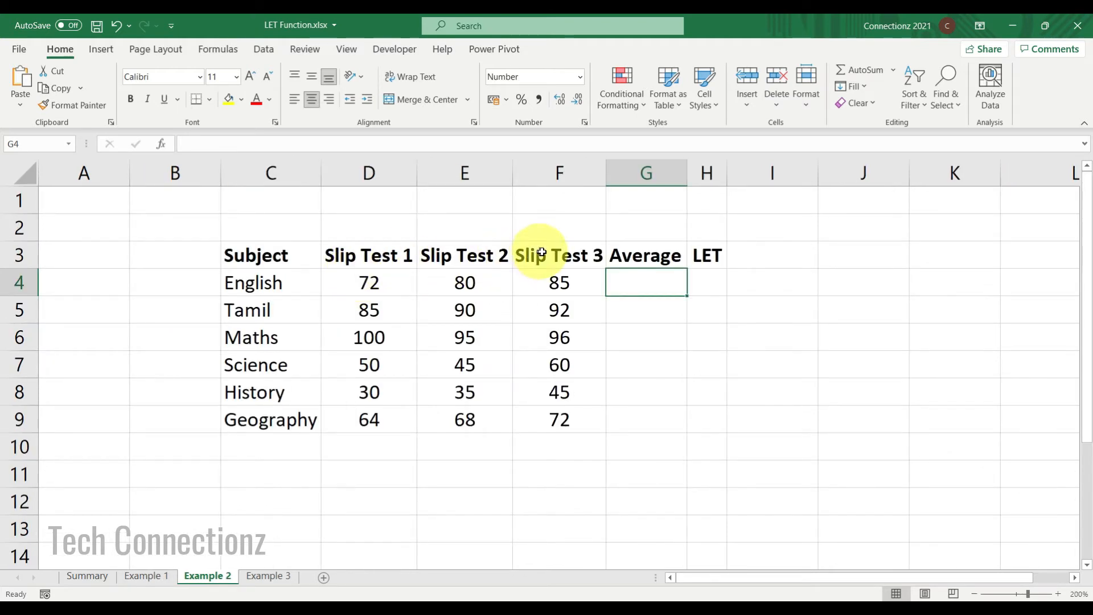
Enter =SUM(D4:F4) / COUNT(D4:F4) in the Average cell for English.
double_click(639, 282)
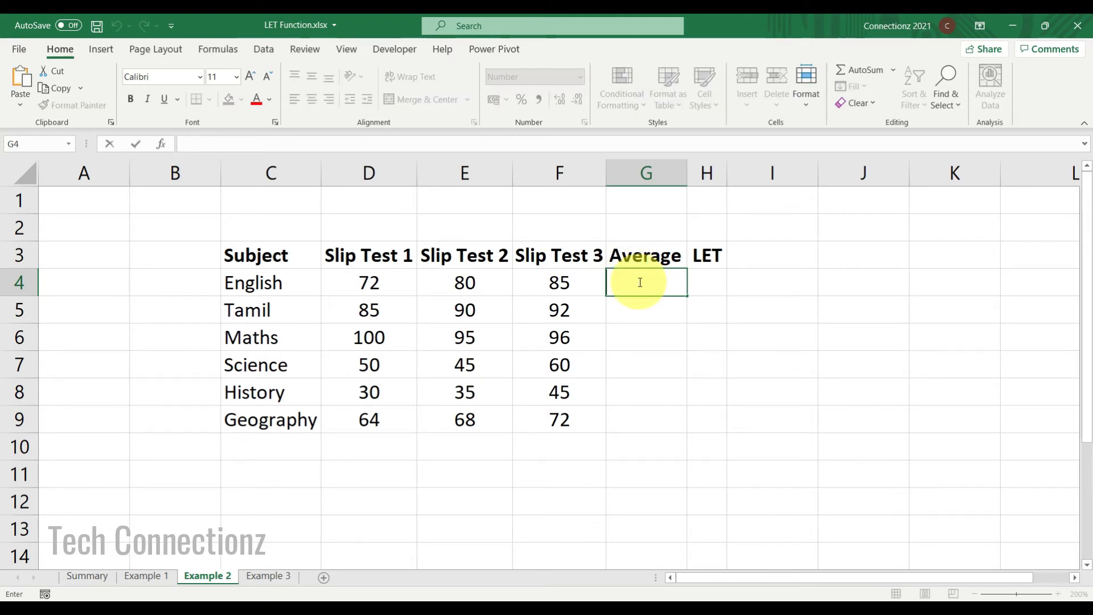
type("=SUM(D4:")
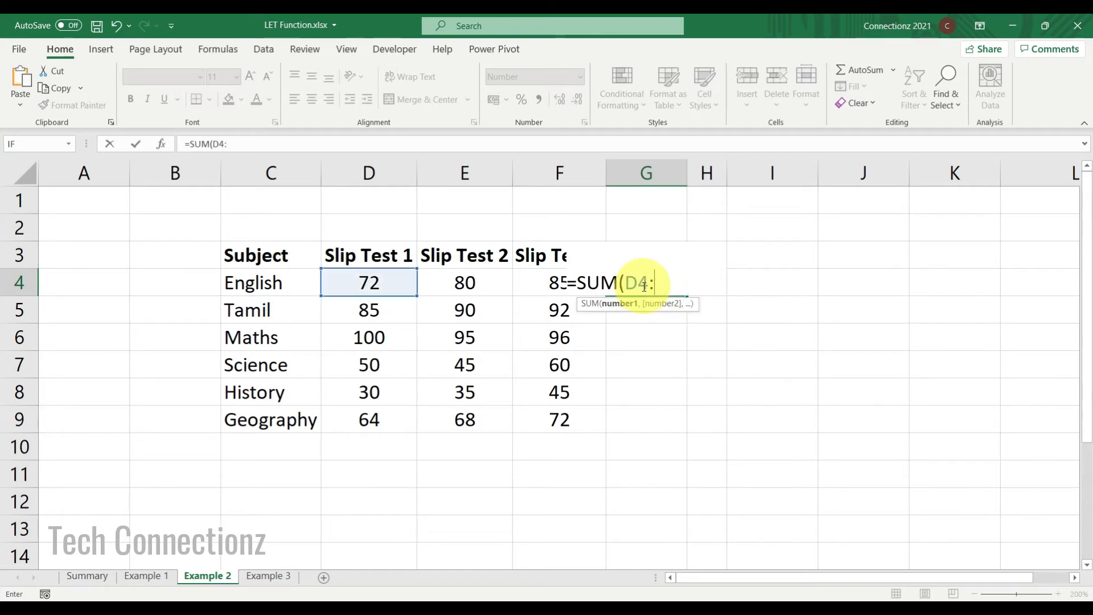
type("F4) / COUNT(D4:F4")
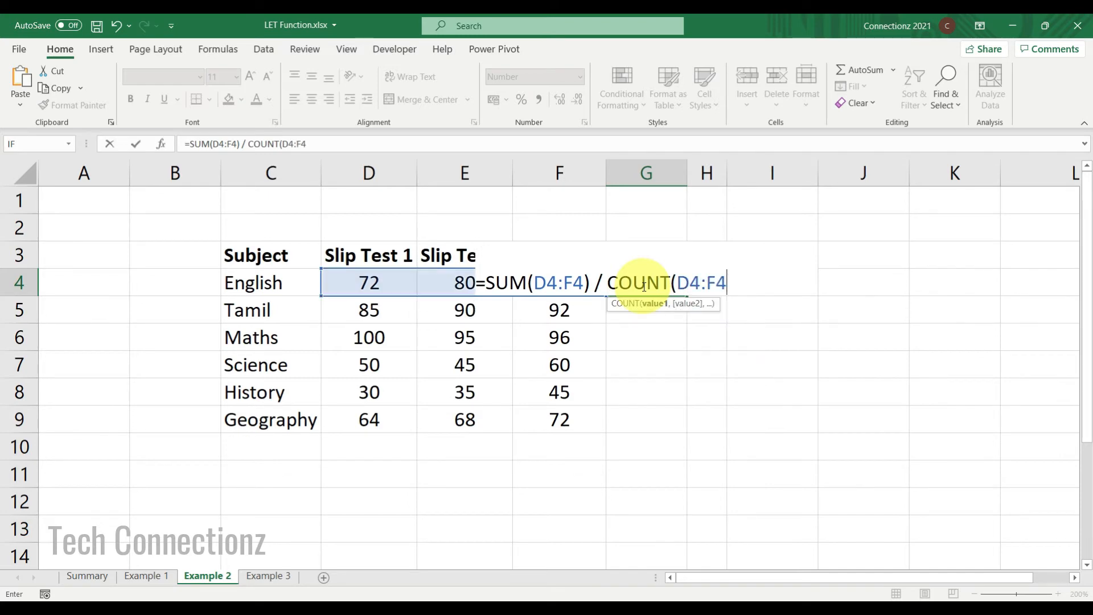
key("Tab")
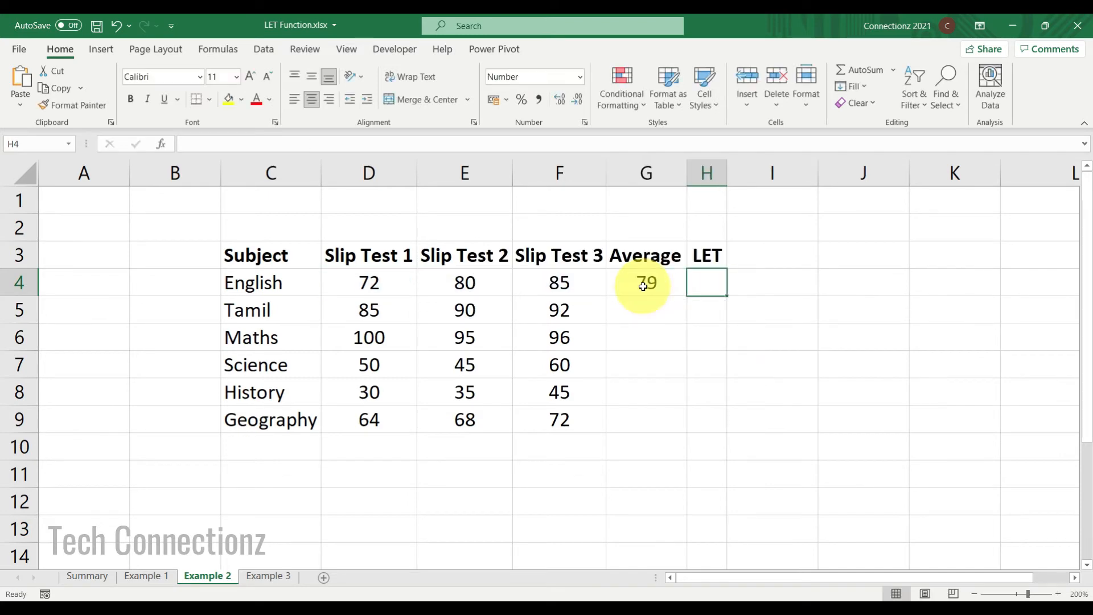
Fill the average formula down the Average column through Geography.
left_click(654, 286)
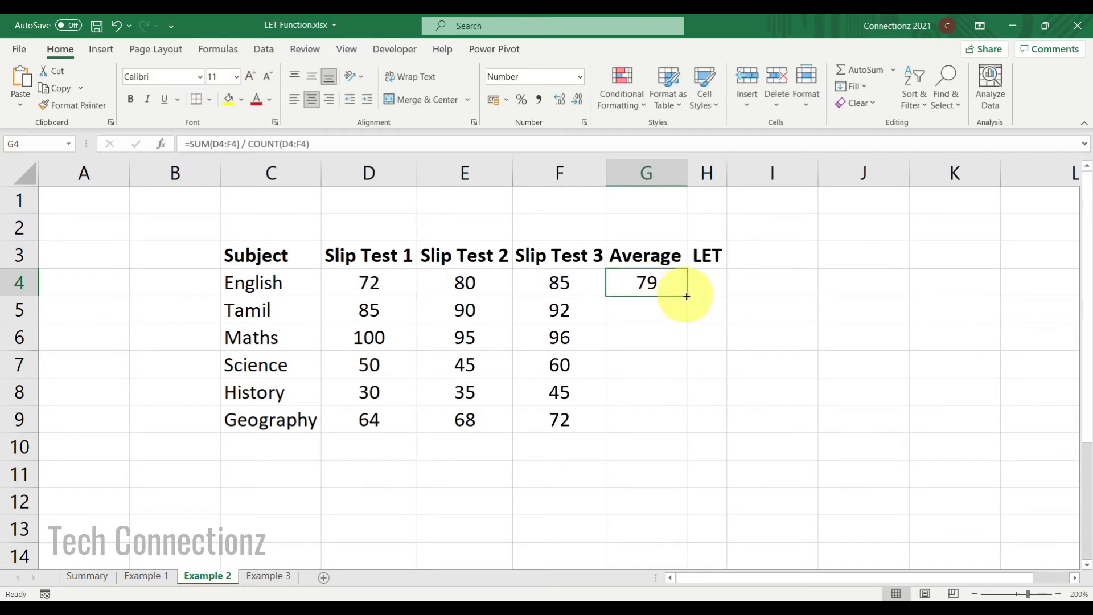
double_click(687, 294)
left_click(709, 284)
left_click(658, 285)
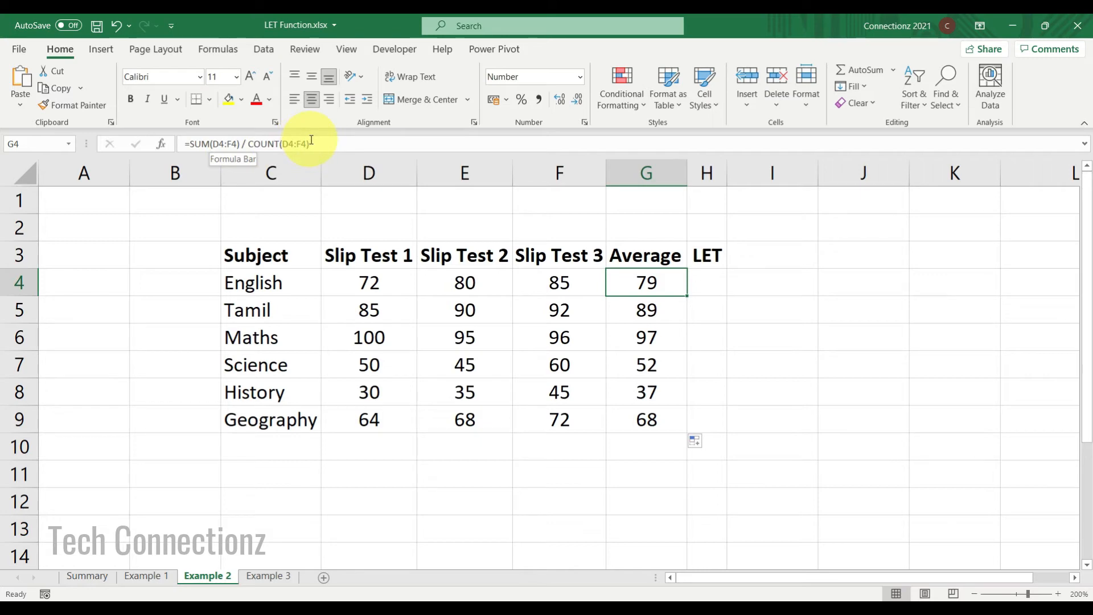
Paste the average formula into the LET cell for English and prefix it with LET(SUM, to declare a name SUM.
key("Right")
left_click(190, 144)
type("=SUM(D4:F4) / COUNT(D4:F4)")
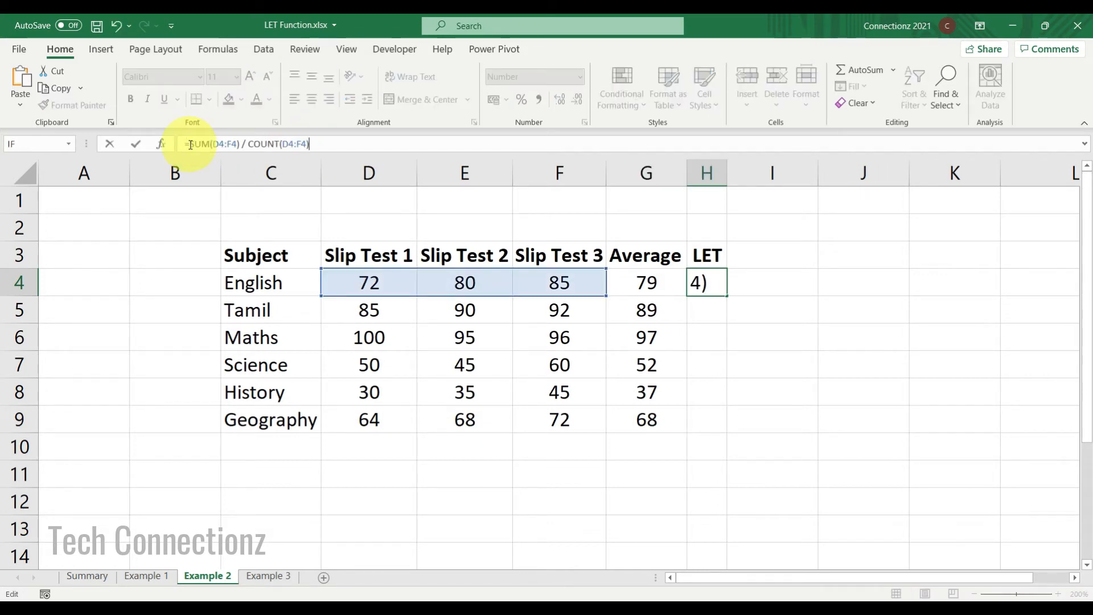
left_click(191, 144)
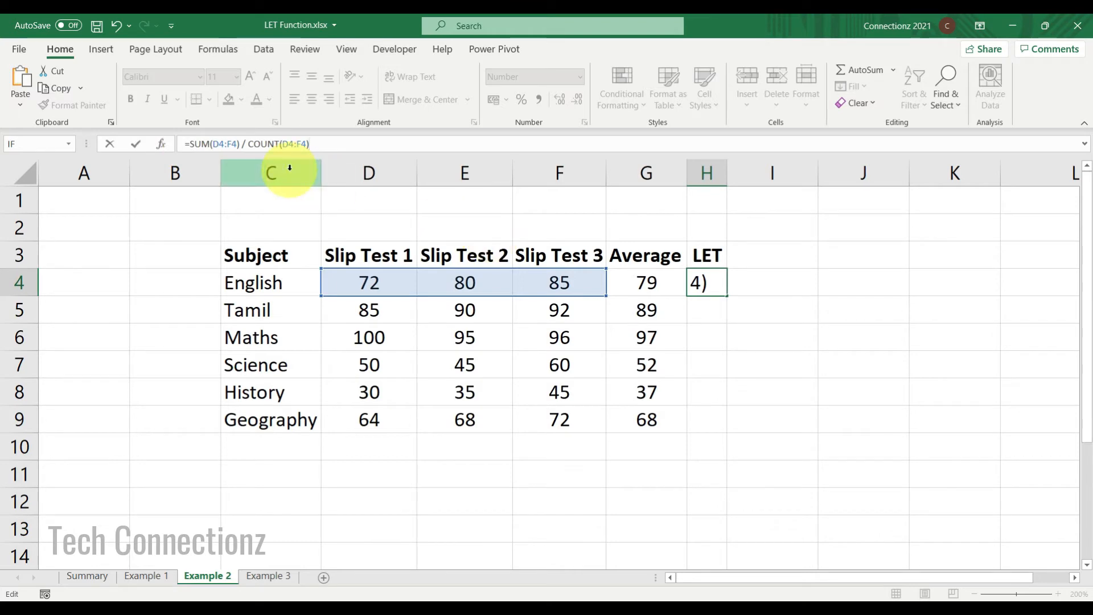
type("LET")
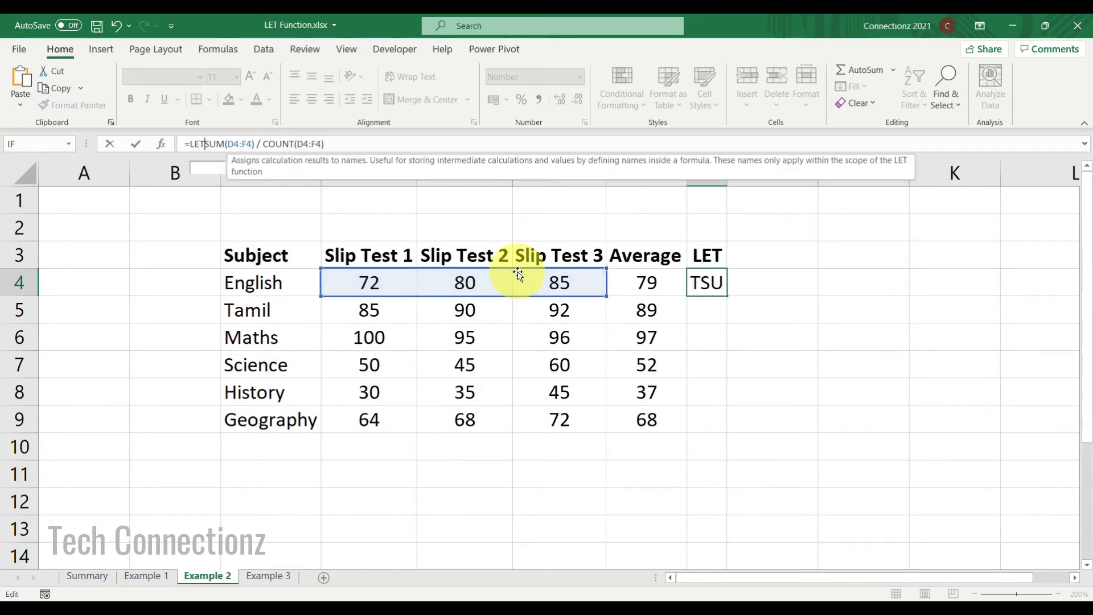
type("(")
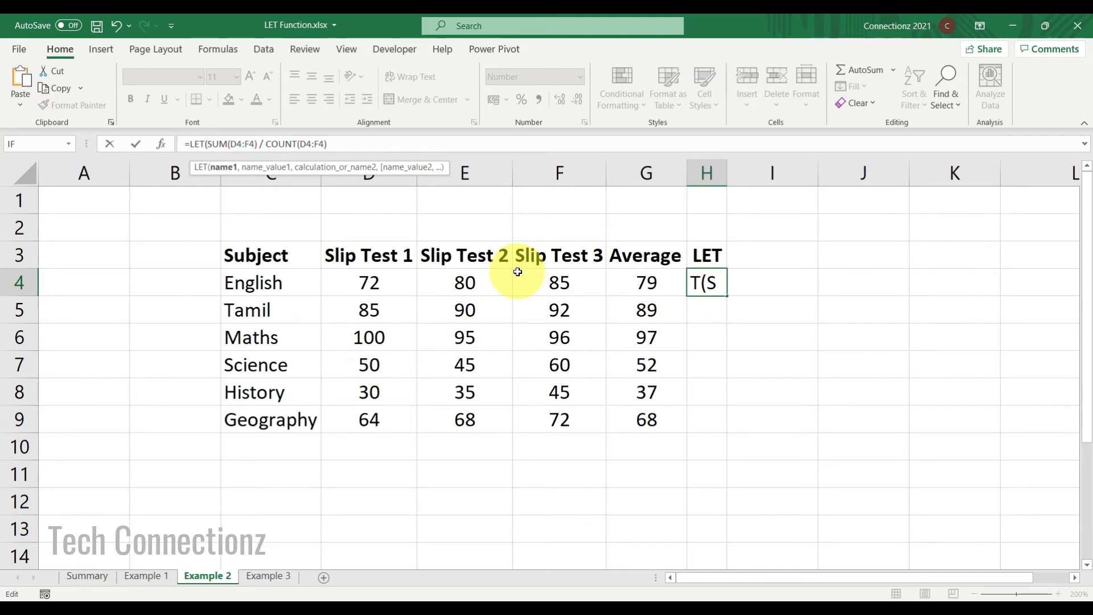
type("SU")
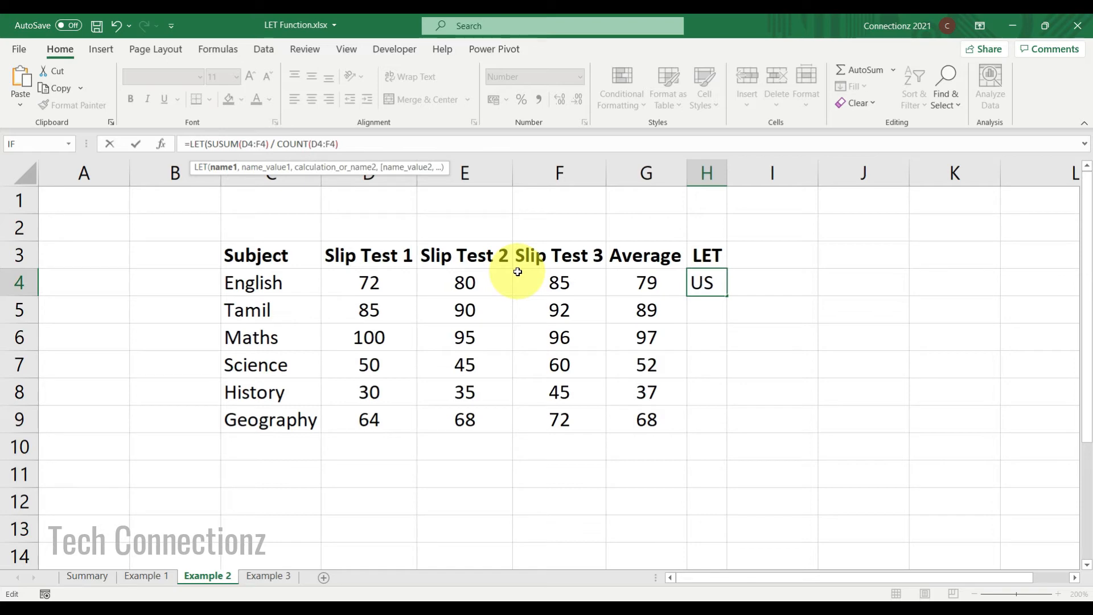
type("M")
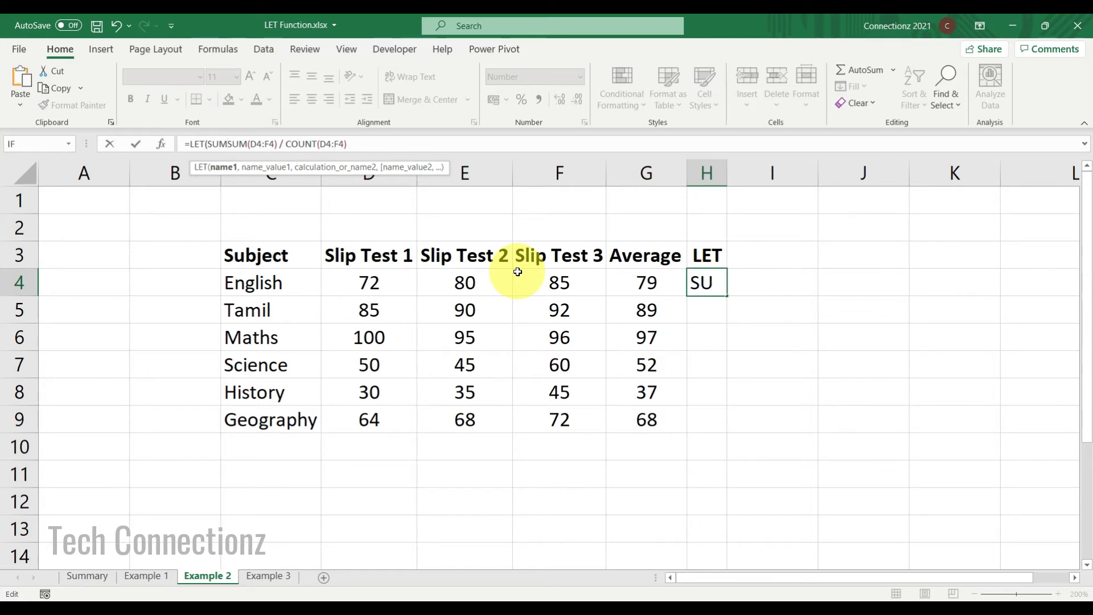
type(",")
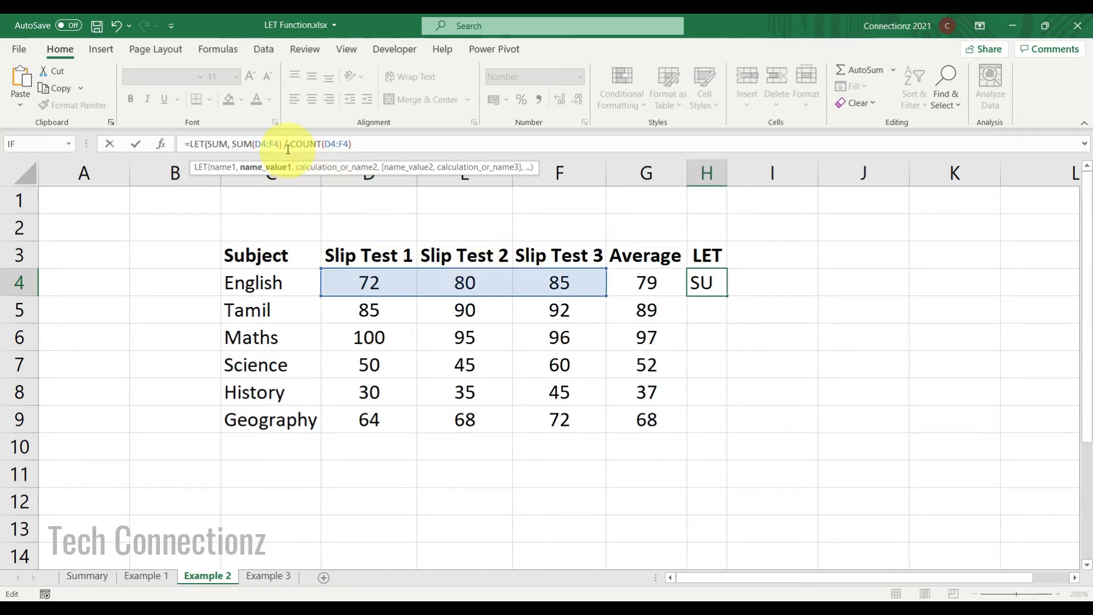
Copy SUM(D4:F4) and paste it after the SUM name as its value in the LET formula.
left_click_drag(281, 144, 234, 146)
key("ctrl+c")
key("Right")
key("ctrl+v")
type(", ")
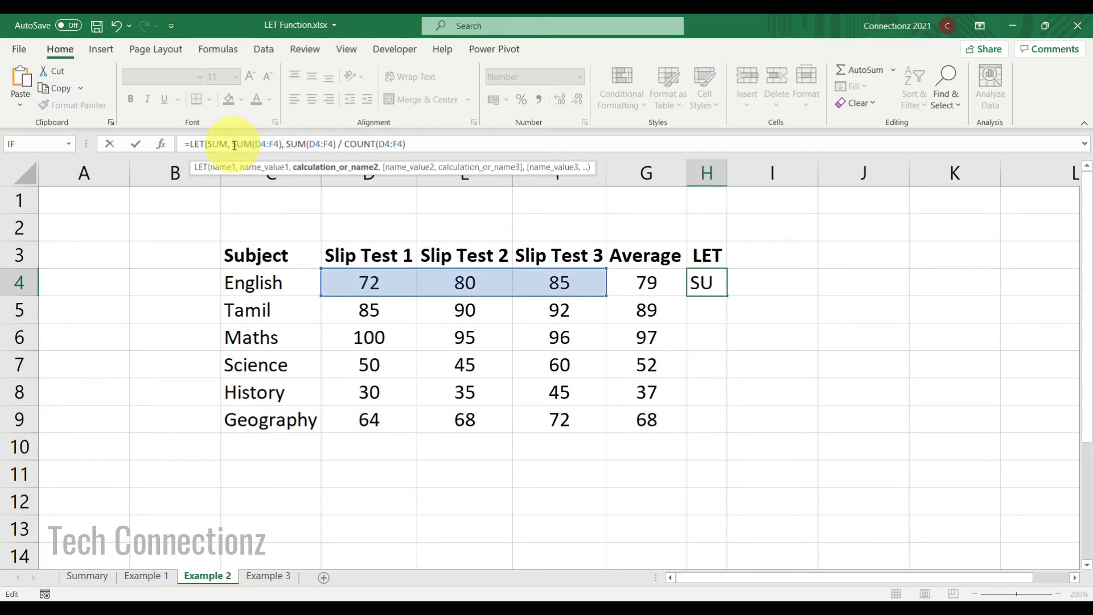
type("COUNT")
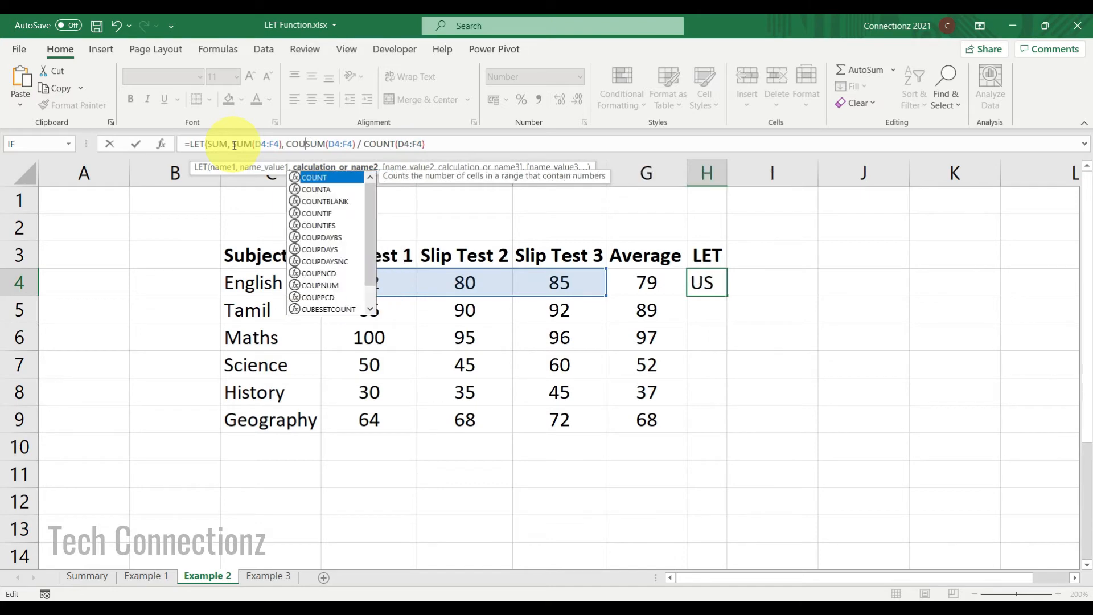
type(",")
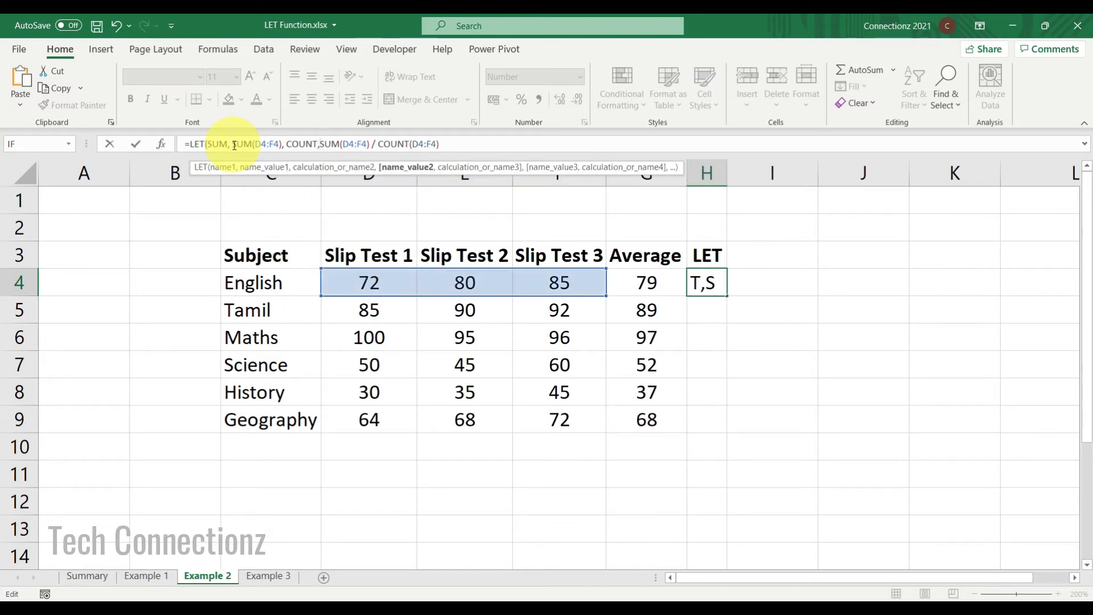
Declare a second name COUNT with the value COUNT(D4:F4) in the LET formula.
left_click_drag(446, 144, 382, 145)
key("ctrl+c")
left_click(323, 144)
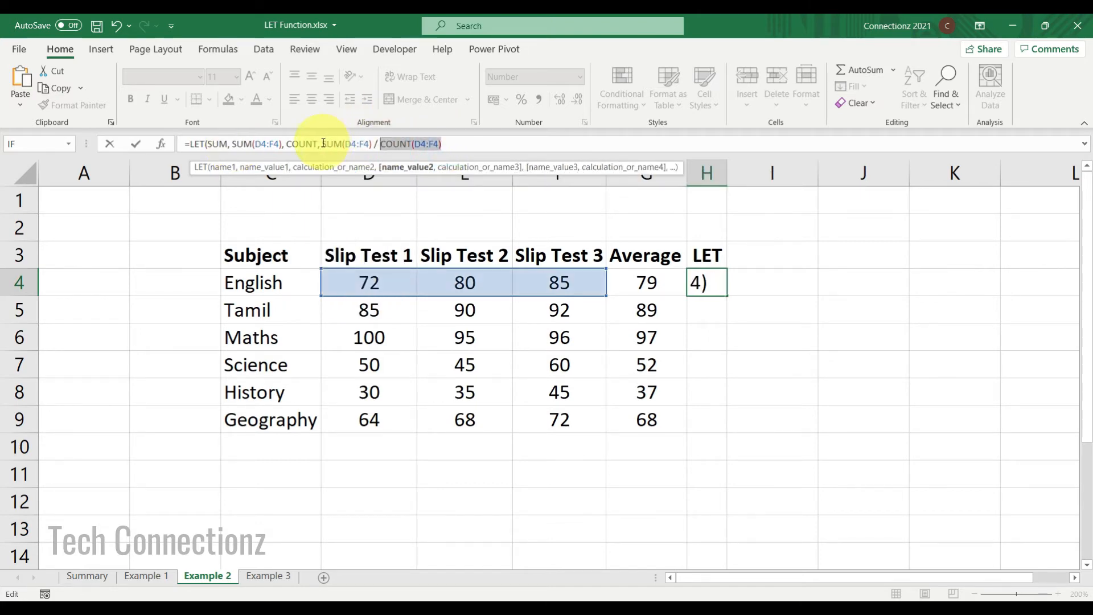
key("ctrl+v")
type(", ")
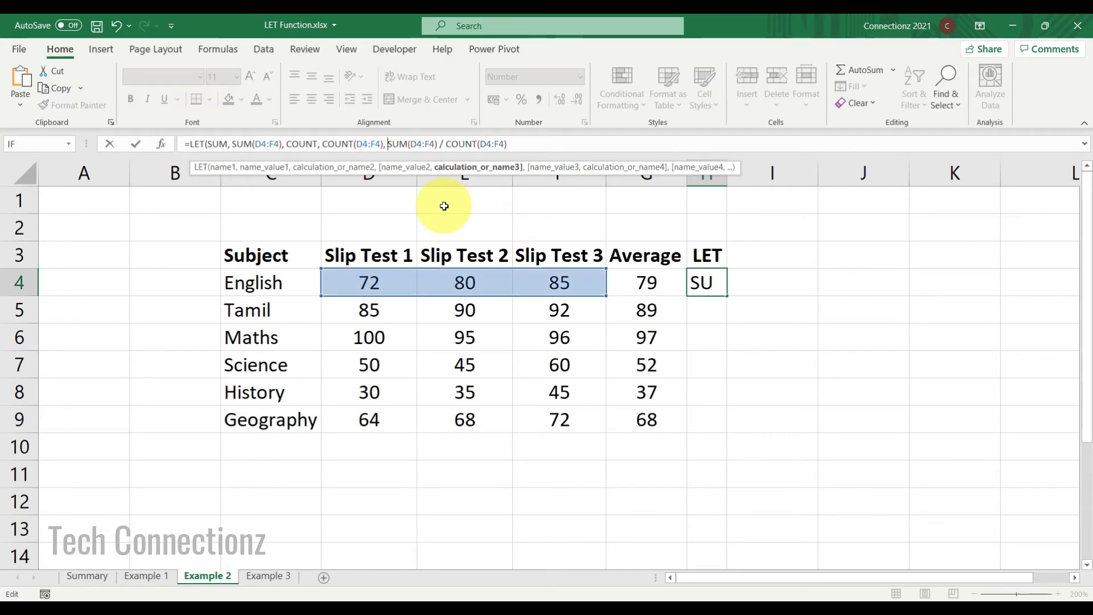
type("SUM")
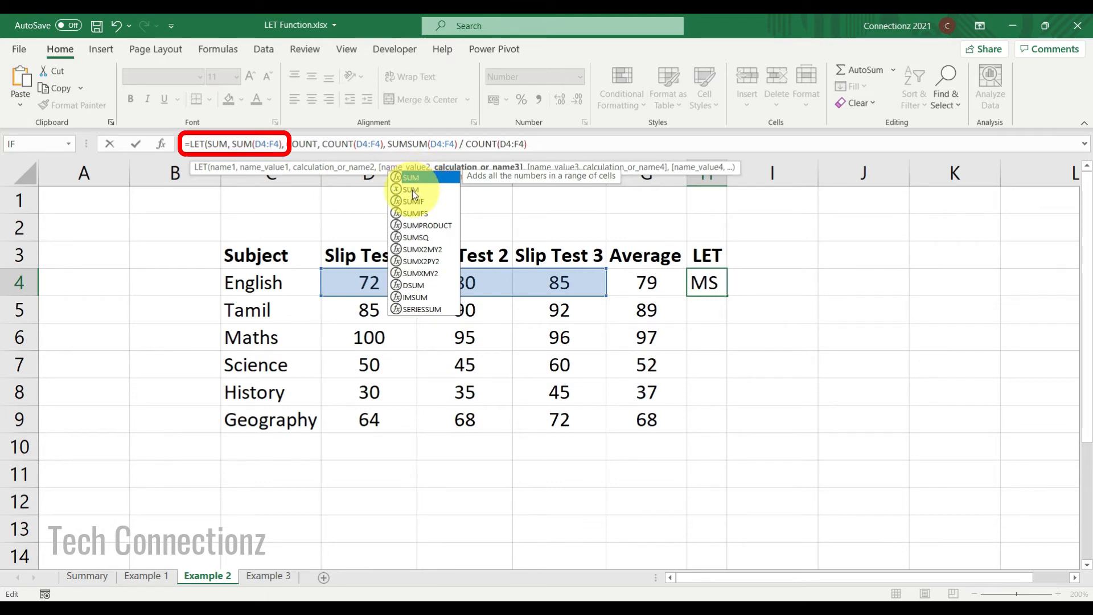
Replace the remaining calculation with SUM / COUNT and enter the LET formula for English.
left_click(412, 190)
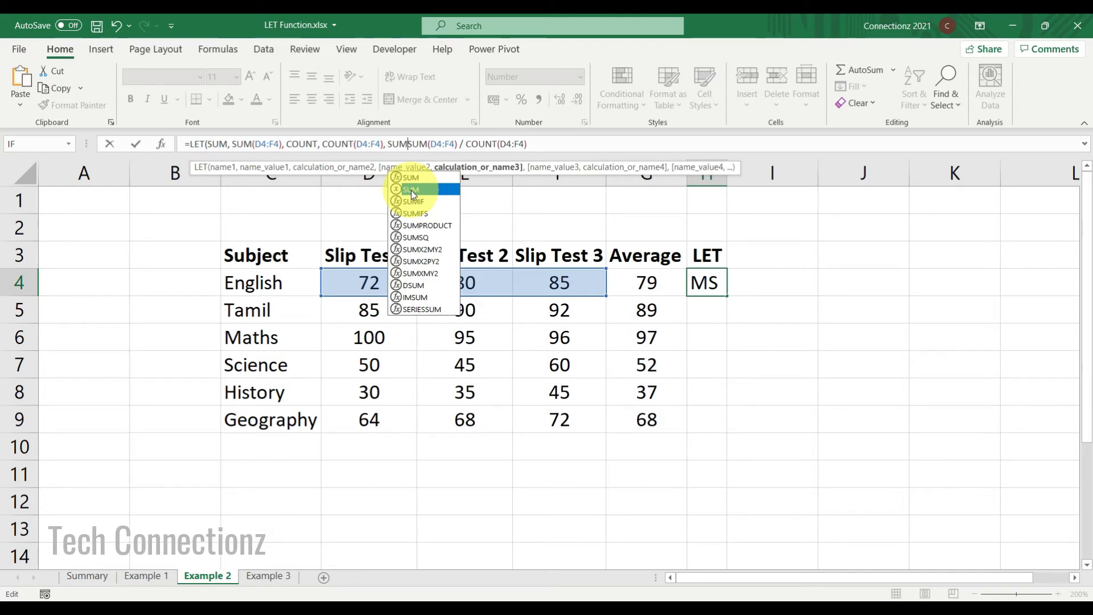
double_click(411, 191)
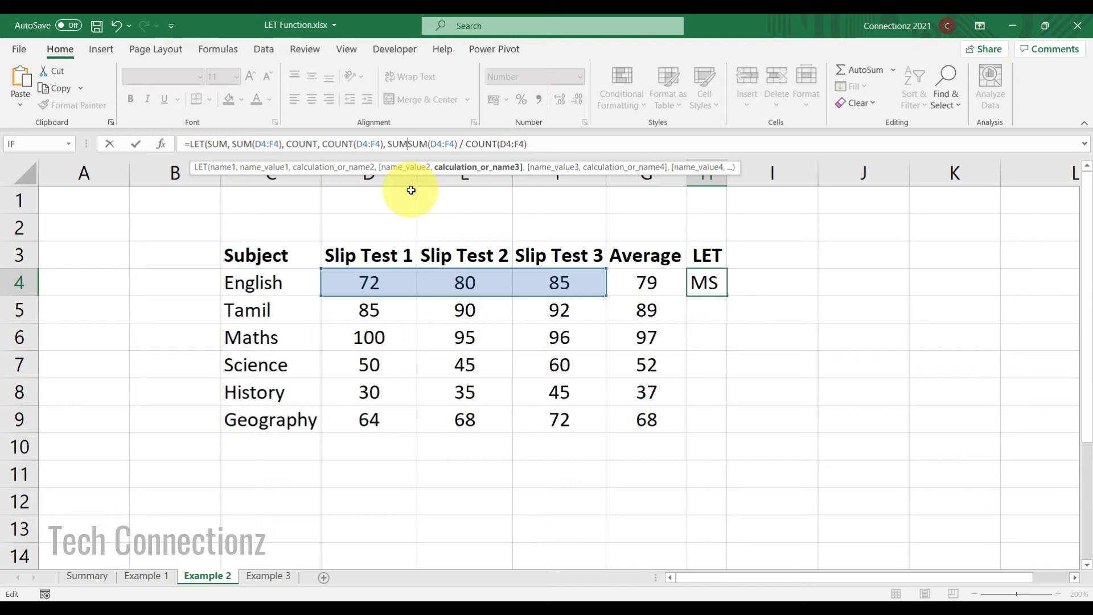
type("/ ")
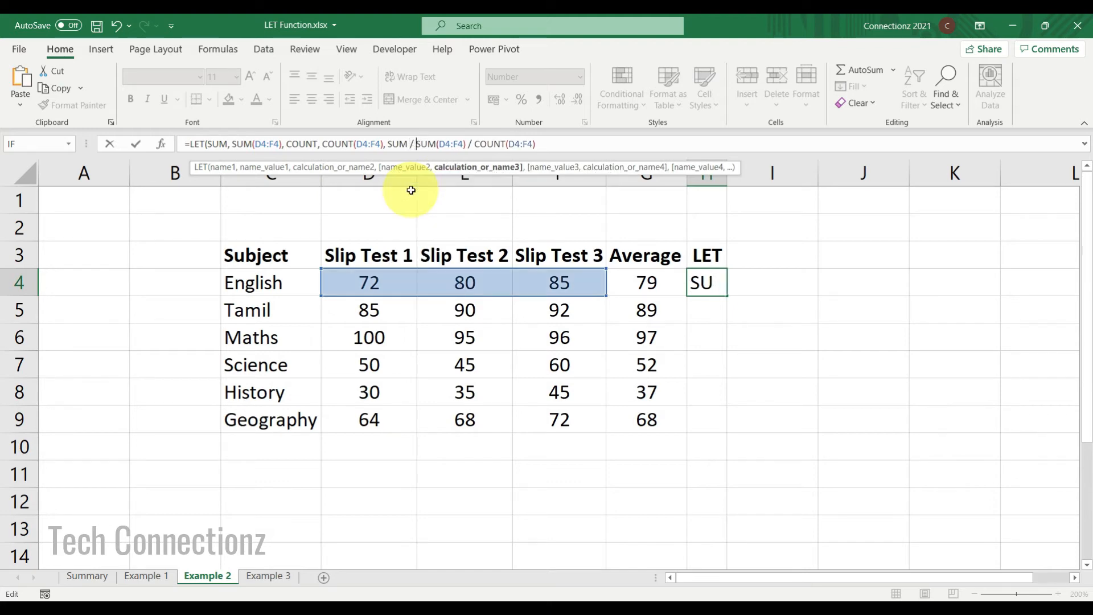
type("COUNT")
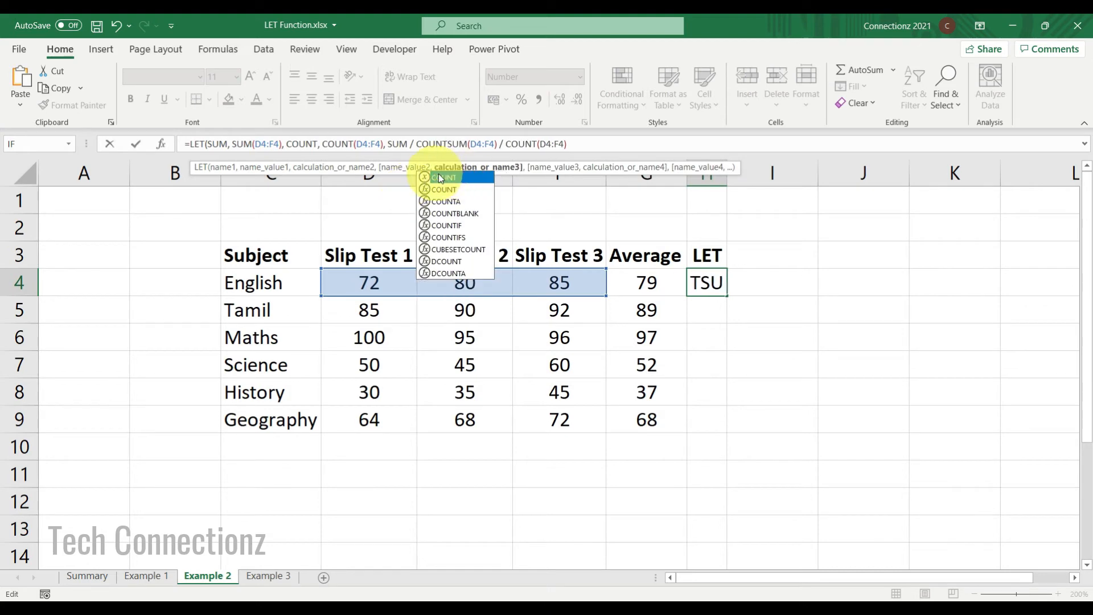
key("Escape")
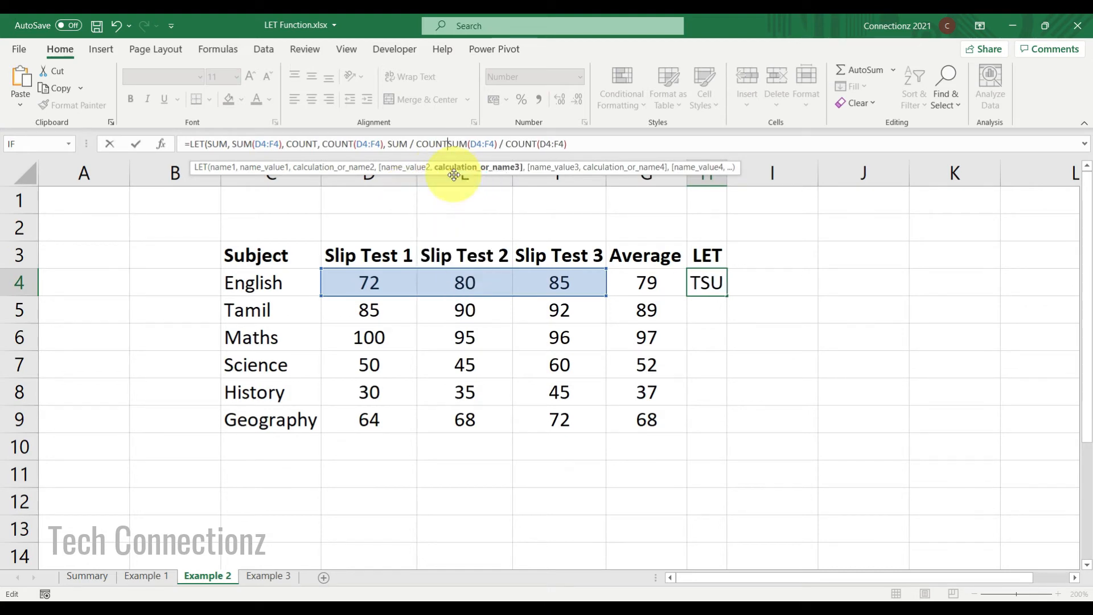
key("shift+End")
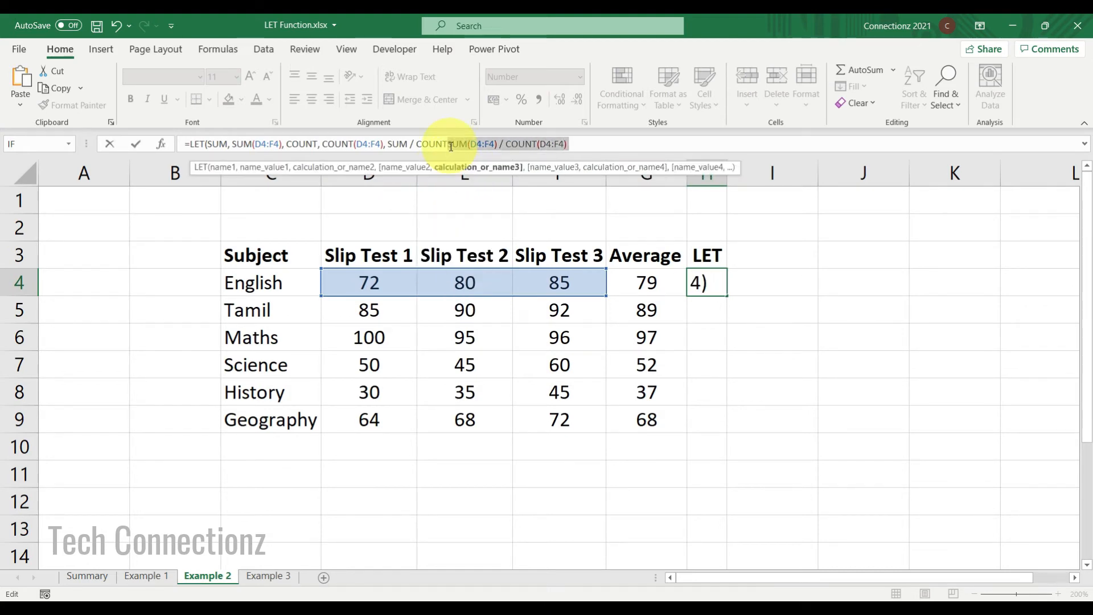
key("Delete")
key("Tab")
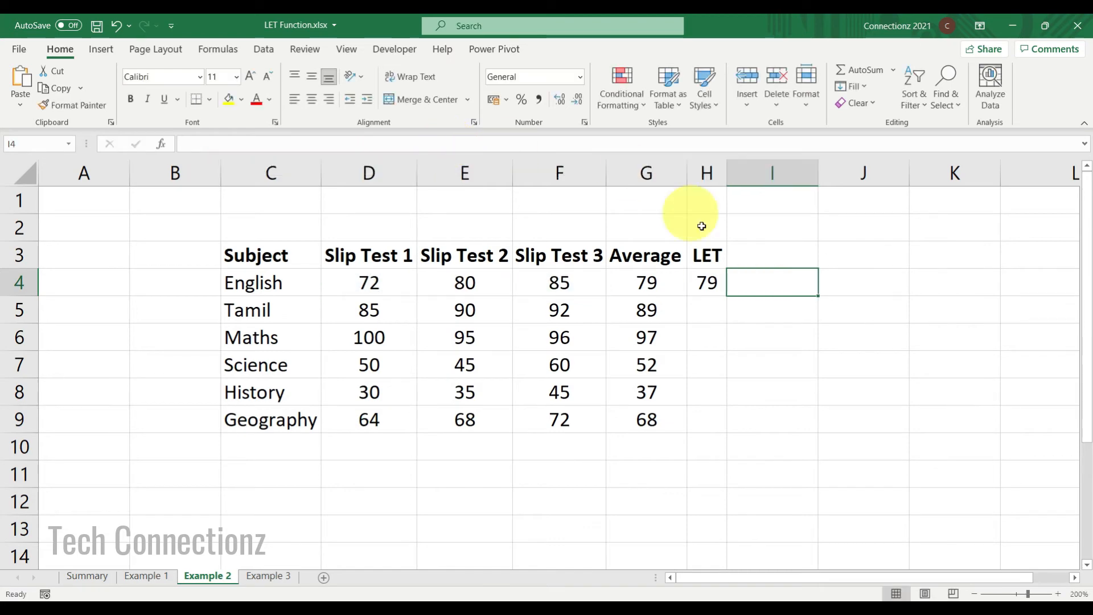
Fill the LET formula down the LET column through Geography.
left_click(713, 281)
left_click_drag(727, 295, 728, 427)
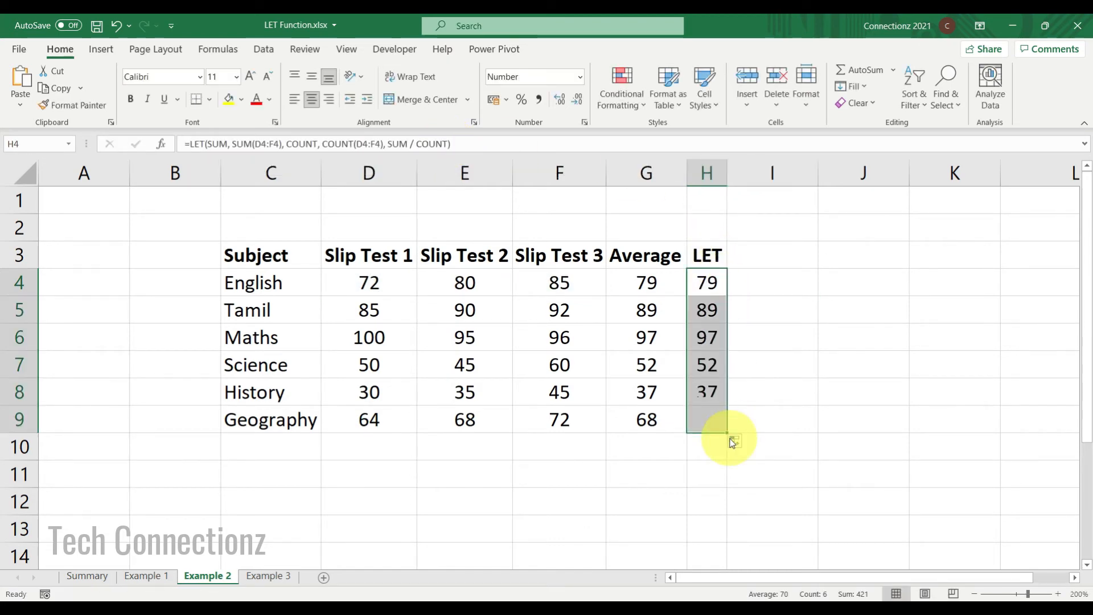
left_click(714, 280)
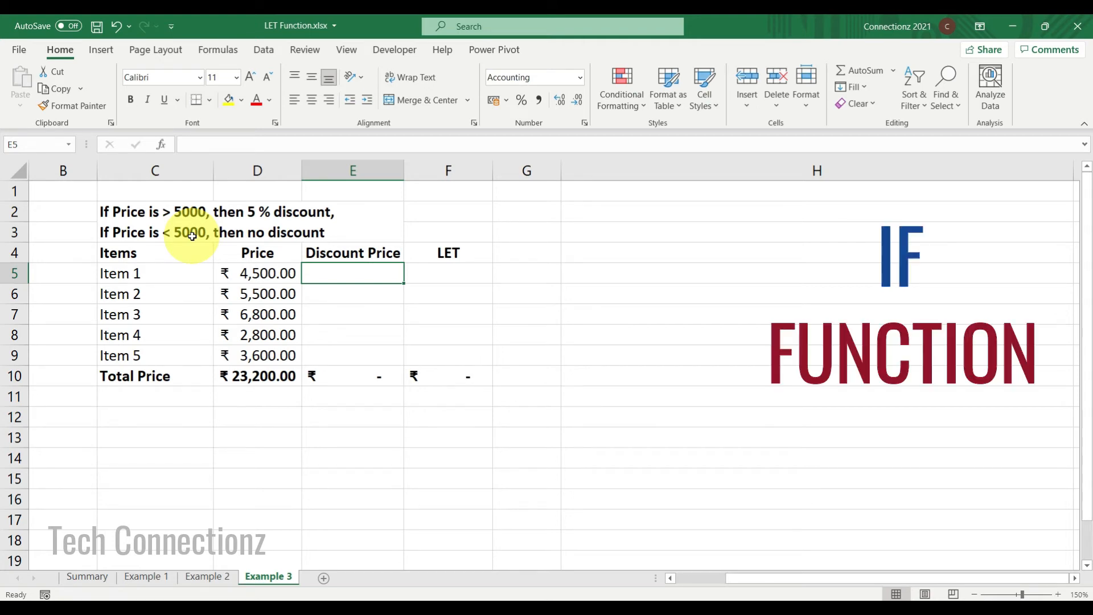
Enter =IF(D5 > 5000, D5 - (D5 * 5%), D5) as the Discount Price for Item 1.
type("=")
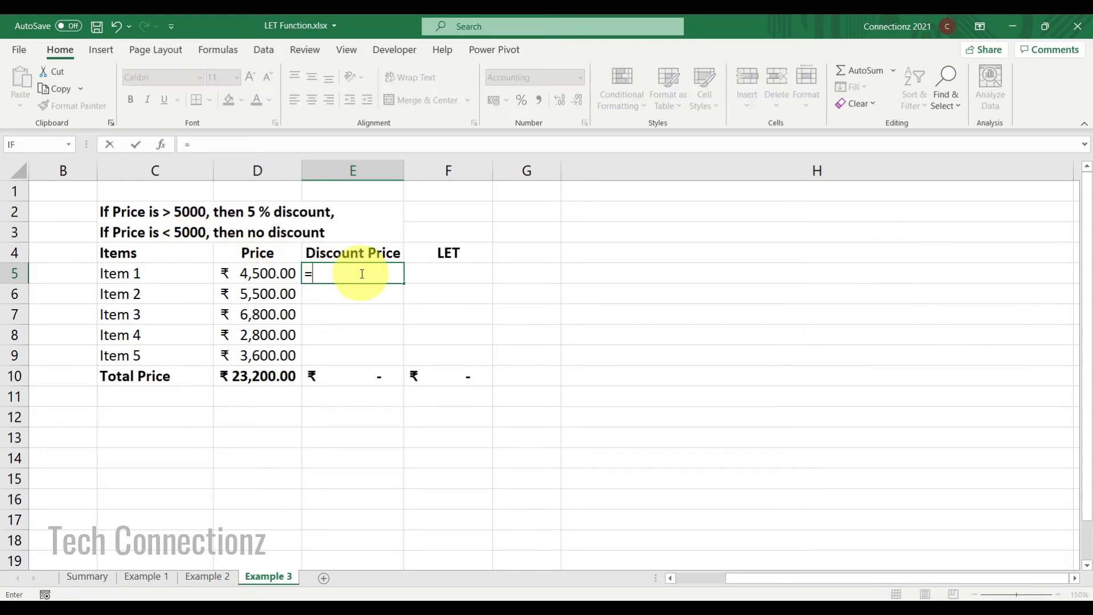
type("if")
key("Tab")
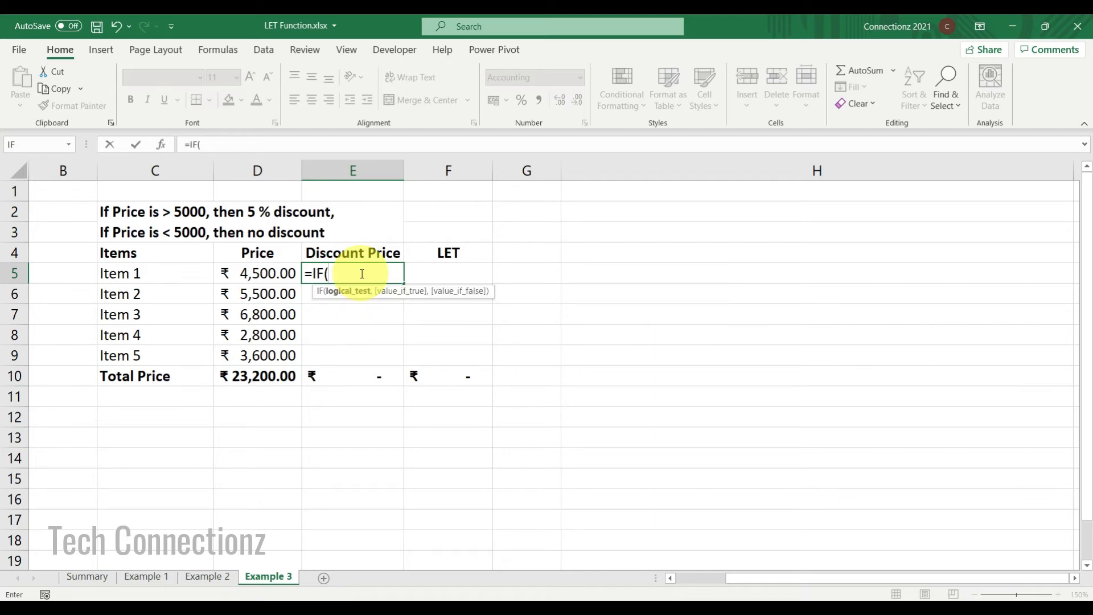
left_click(259, 274)
type("> 5000,")
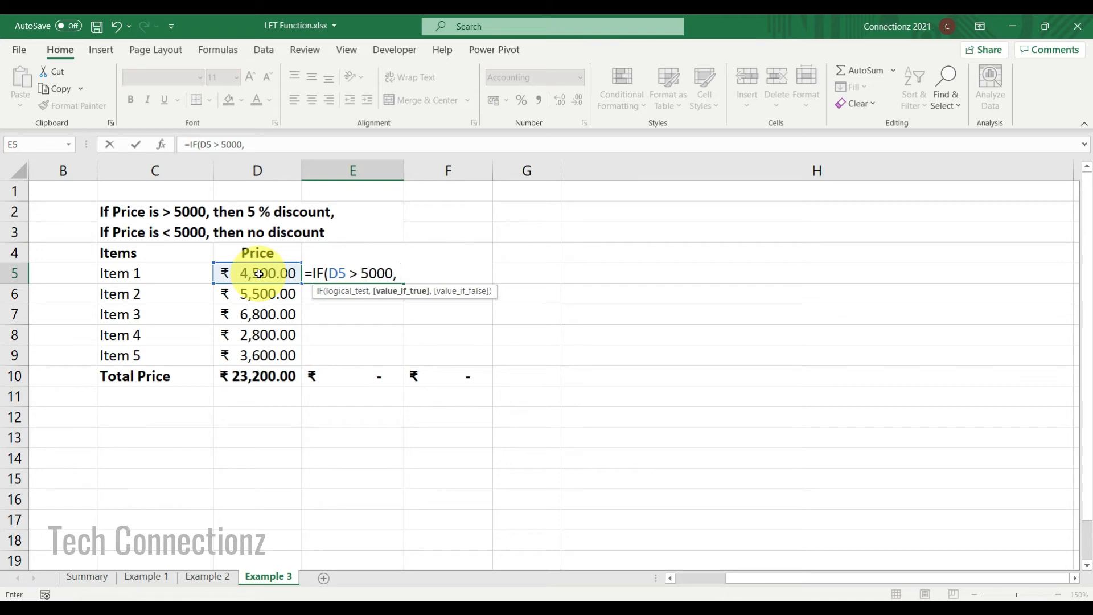
left_click(259, 273)
type("- (")
left_click(259, 274)
type("* 5%)")
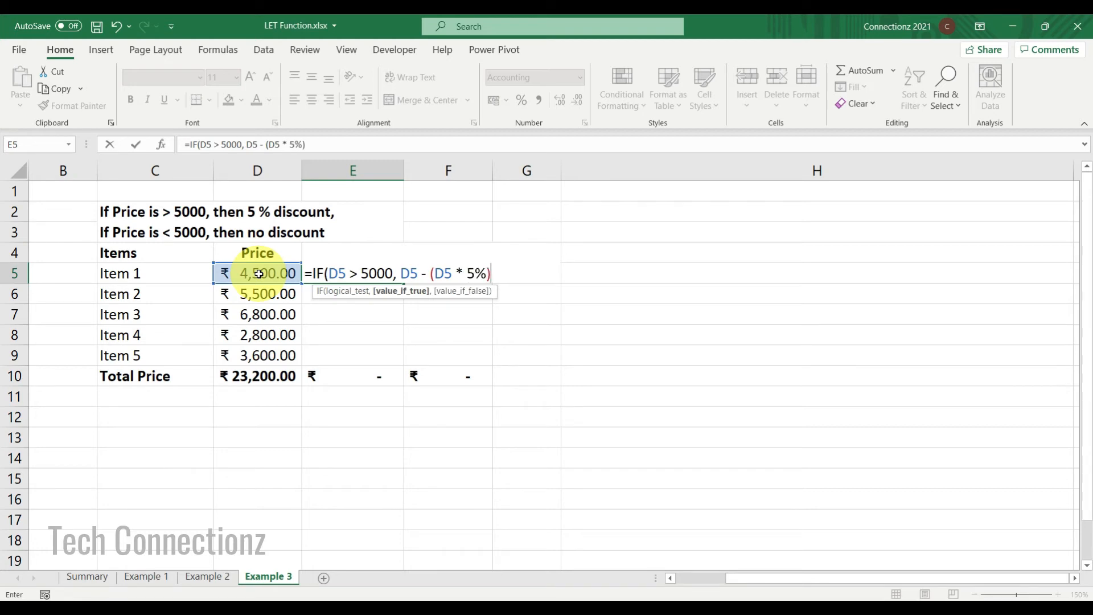
type(",")
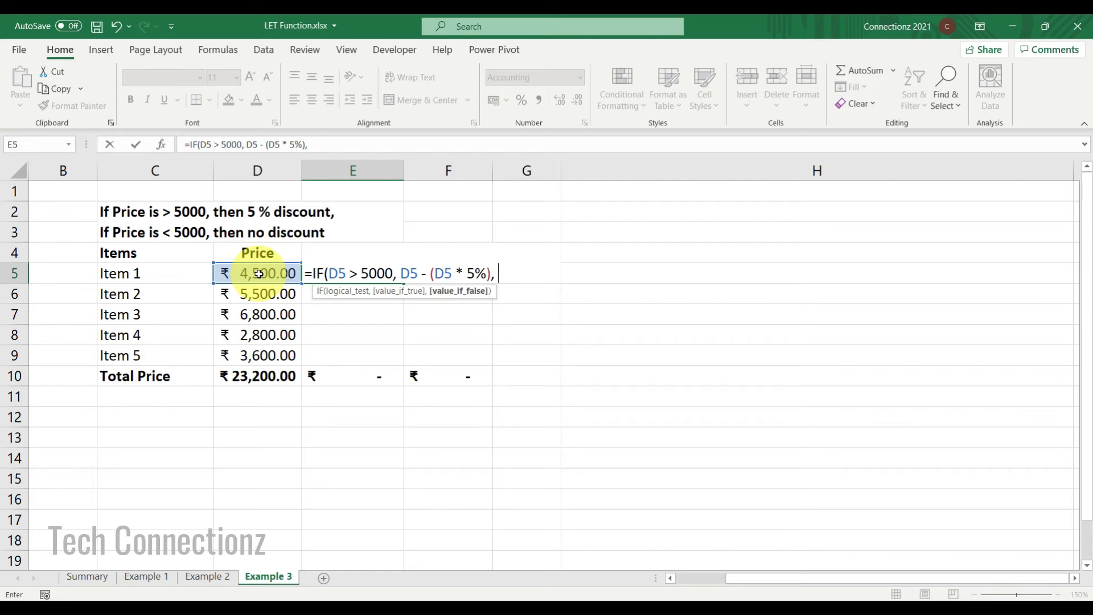
left_click(258, 274)
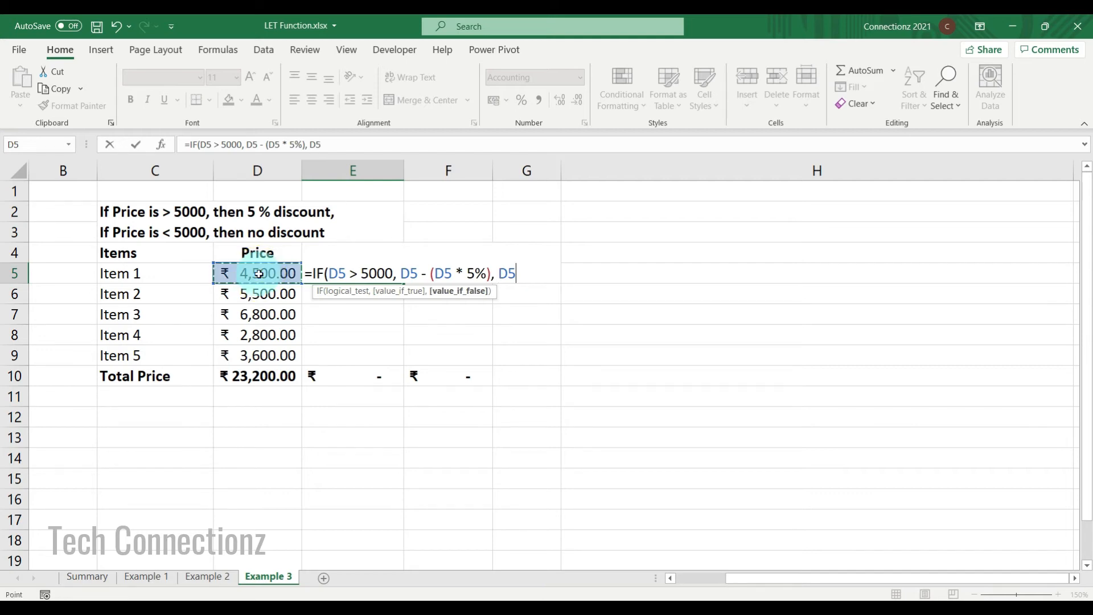
type(")")
key("Tab")
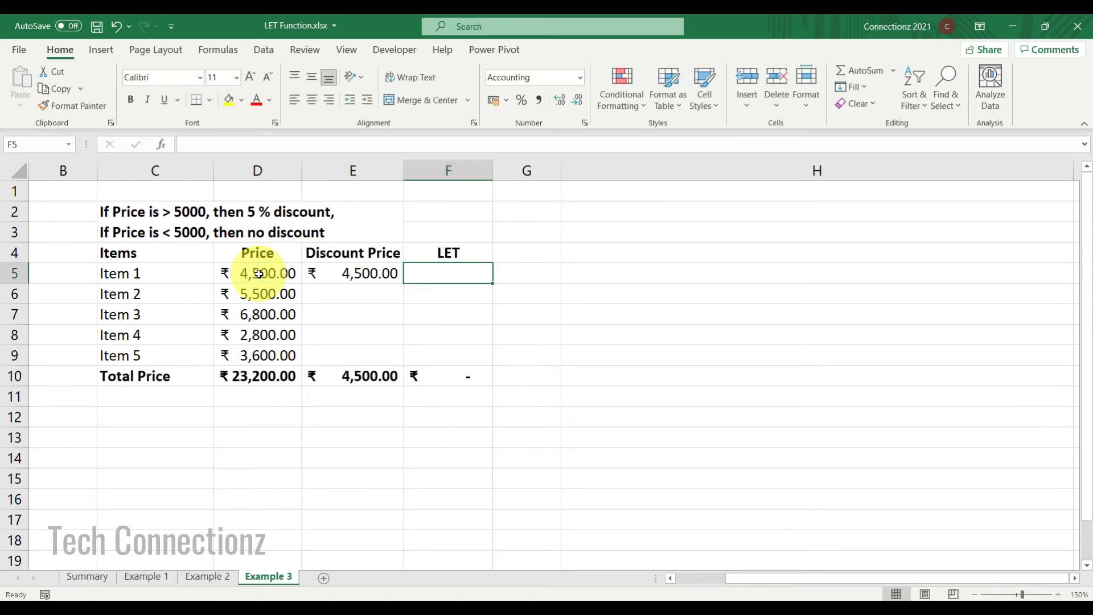
Fill the discount formula down the Discount Price column through Item 5.
left_click(349, 273)
double_click(403, 283)
left_click(364, 274)
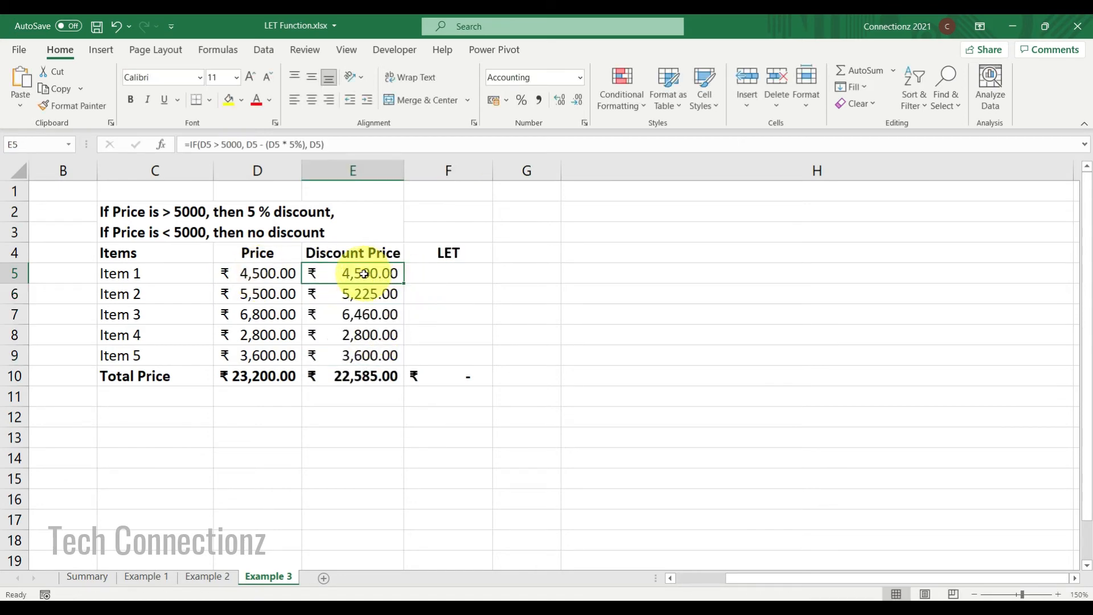
Paste the IF formula into the LET cell for Item 1 and prefix it with LET(.
left_click(419, 276)
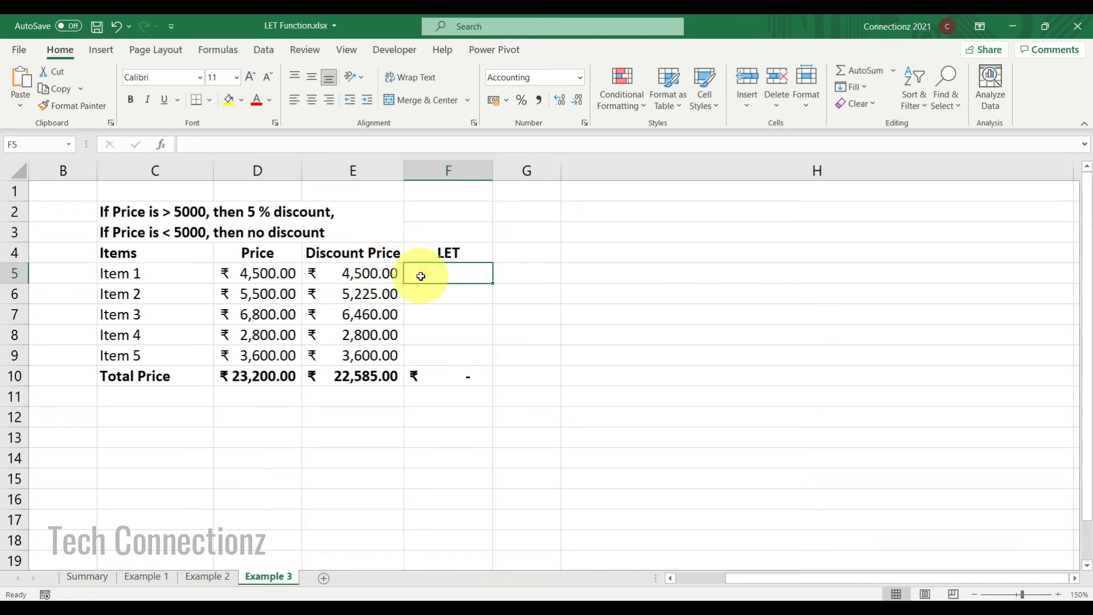
double_click(422, 277)
type("=IF(D5 > 5000, D5 - (D5 * 5%), D5)")
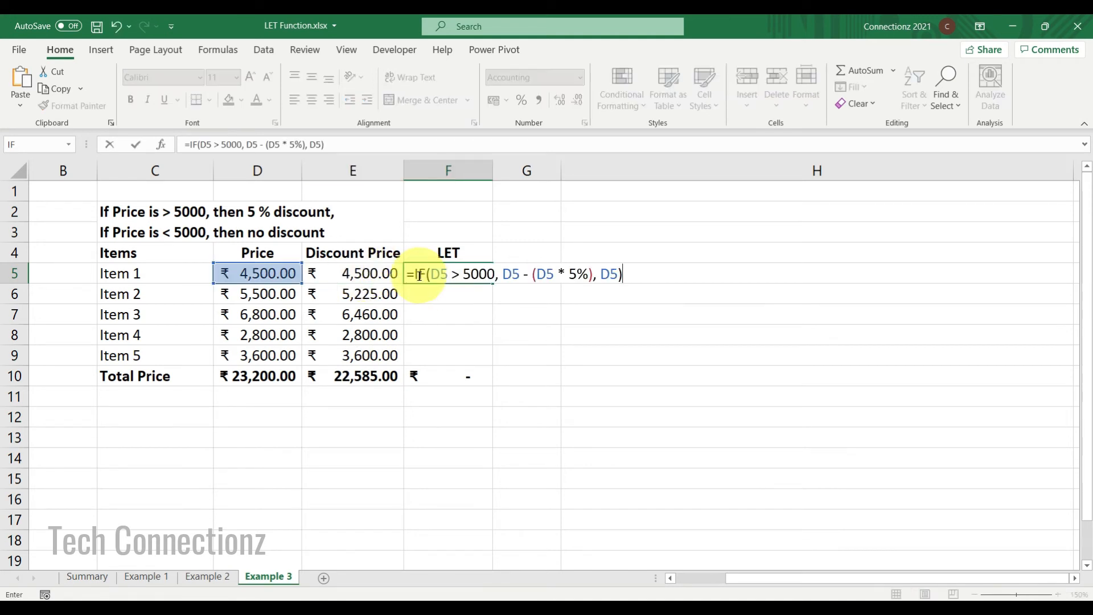
left_click(416, 275)
type("LET(")
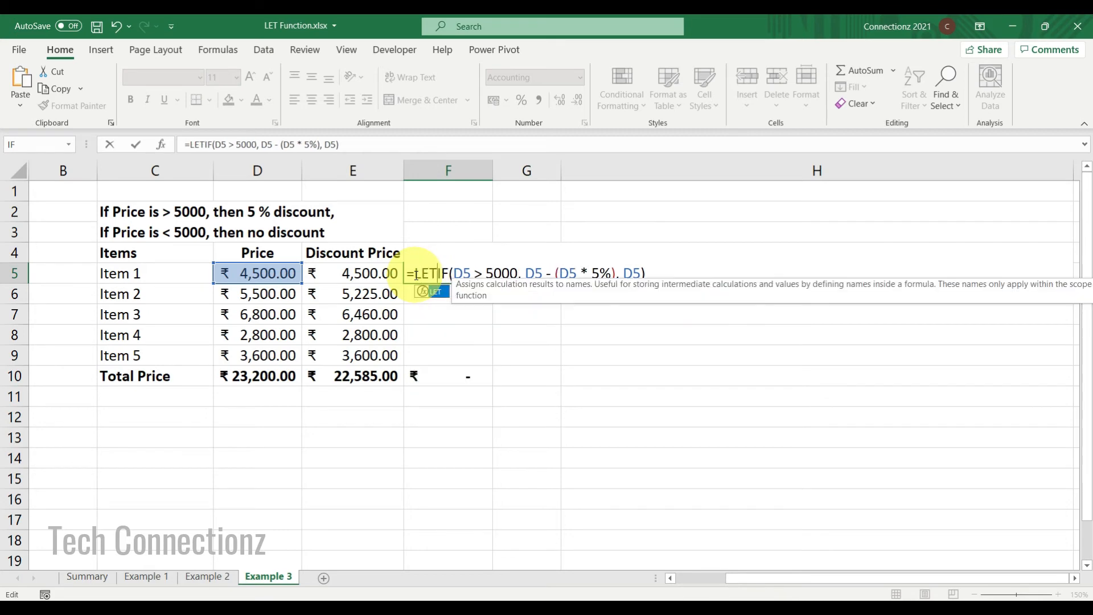
type("PRICE")
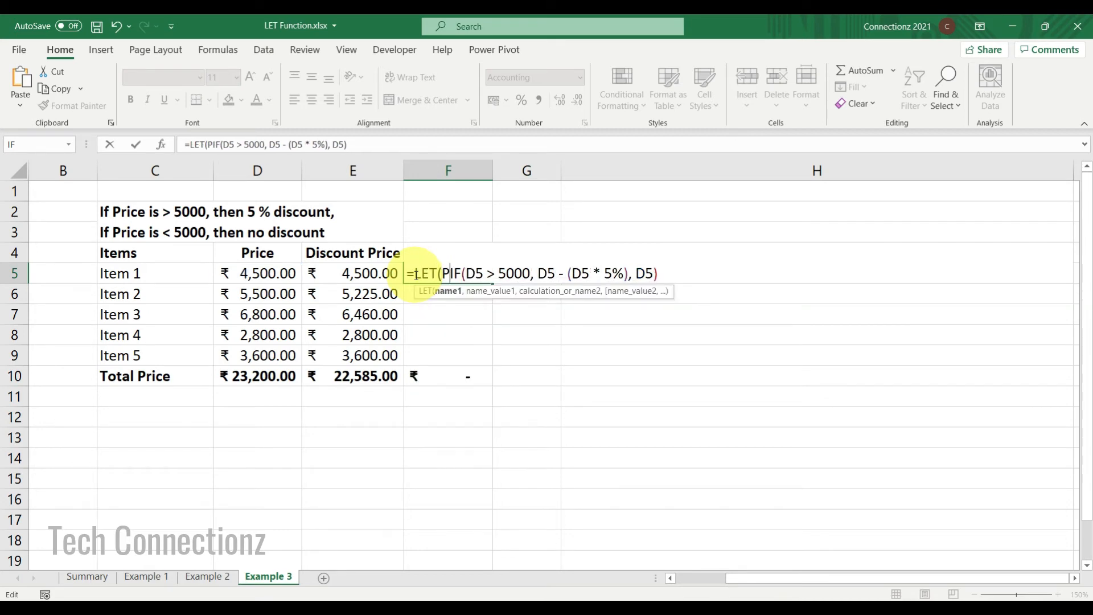
type(", D")
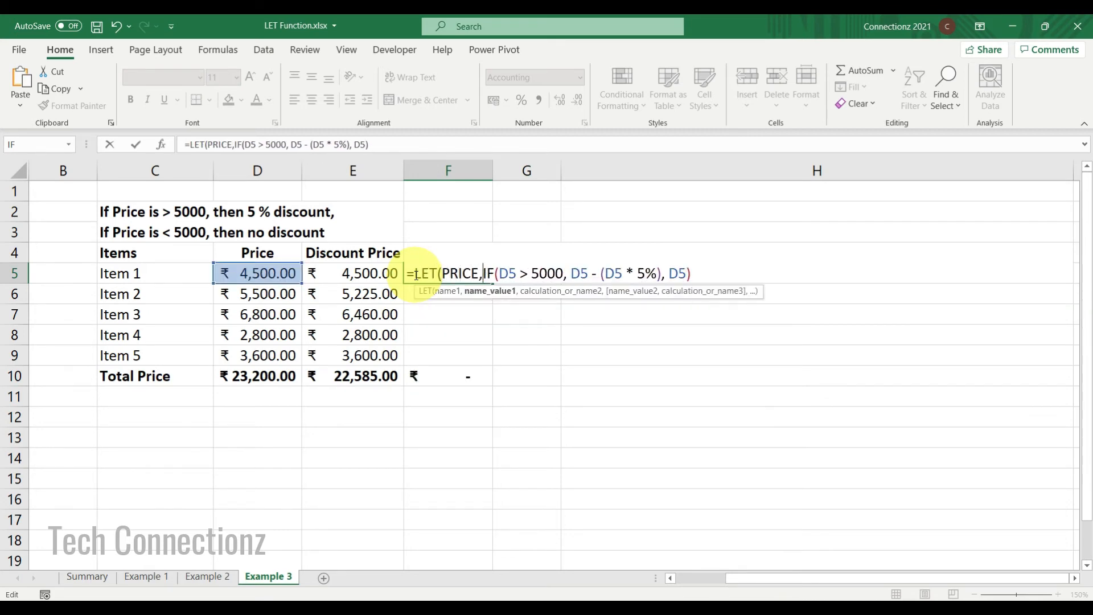
type("5")
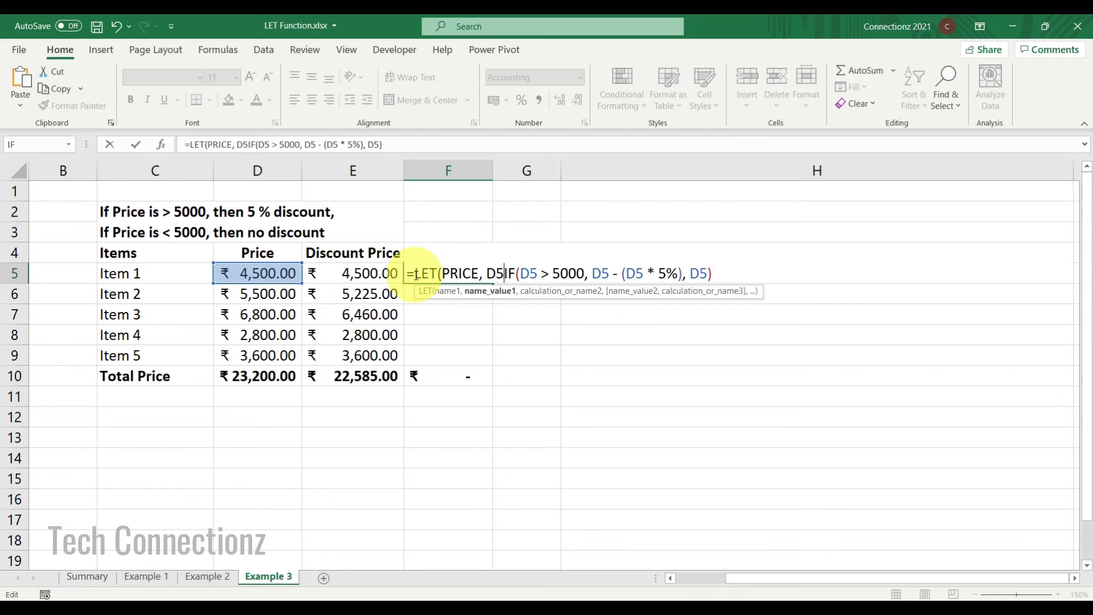
type(", ")
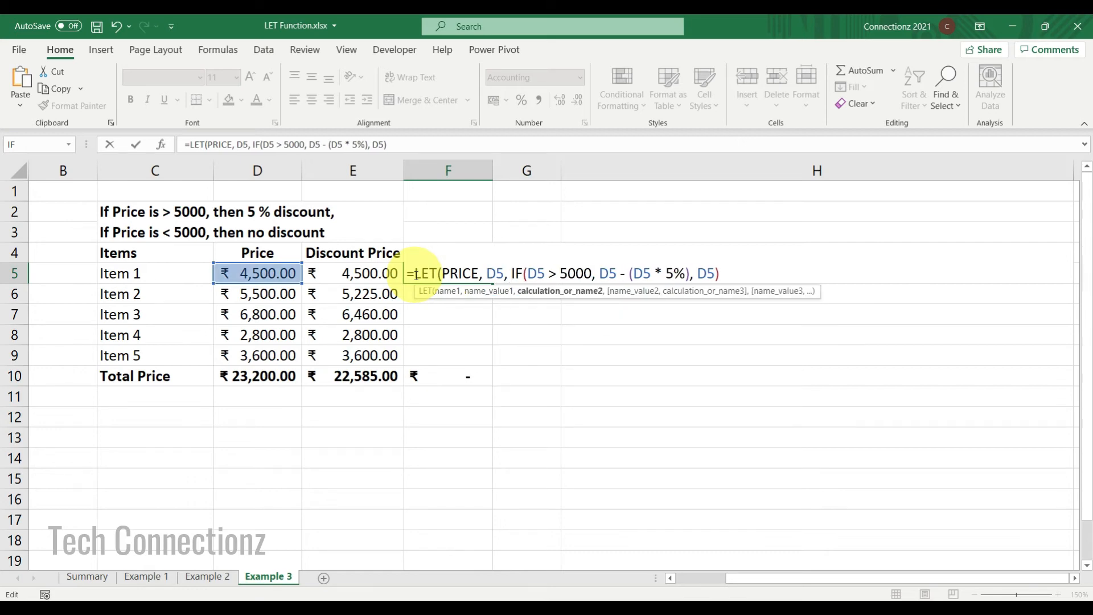
type("DISCOUNT")
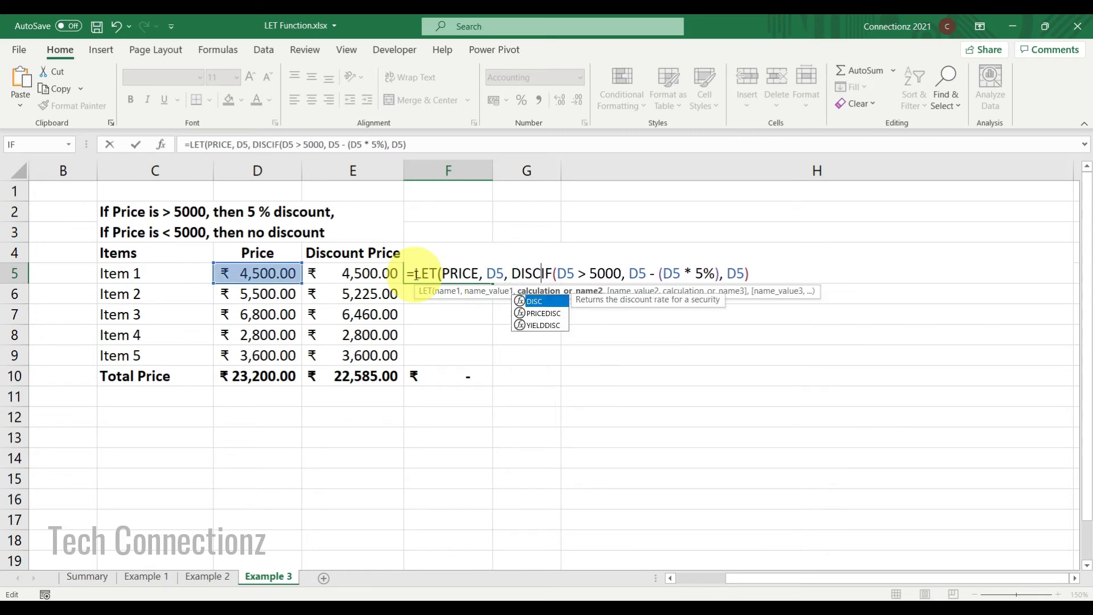
type(",")
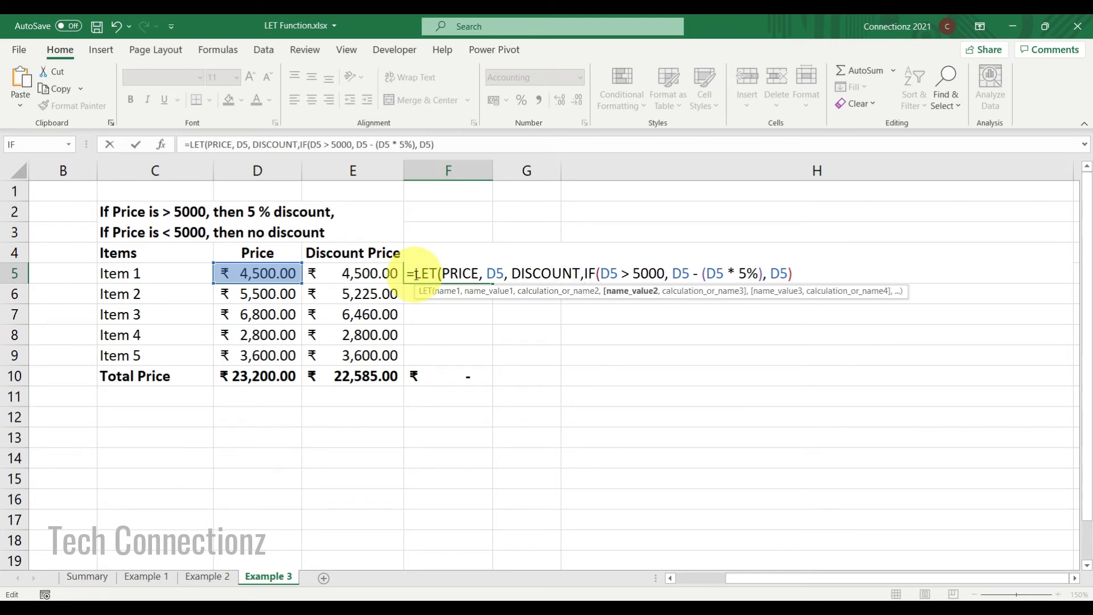
type(" 5%")
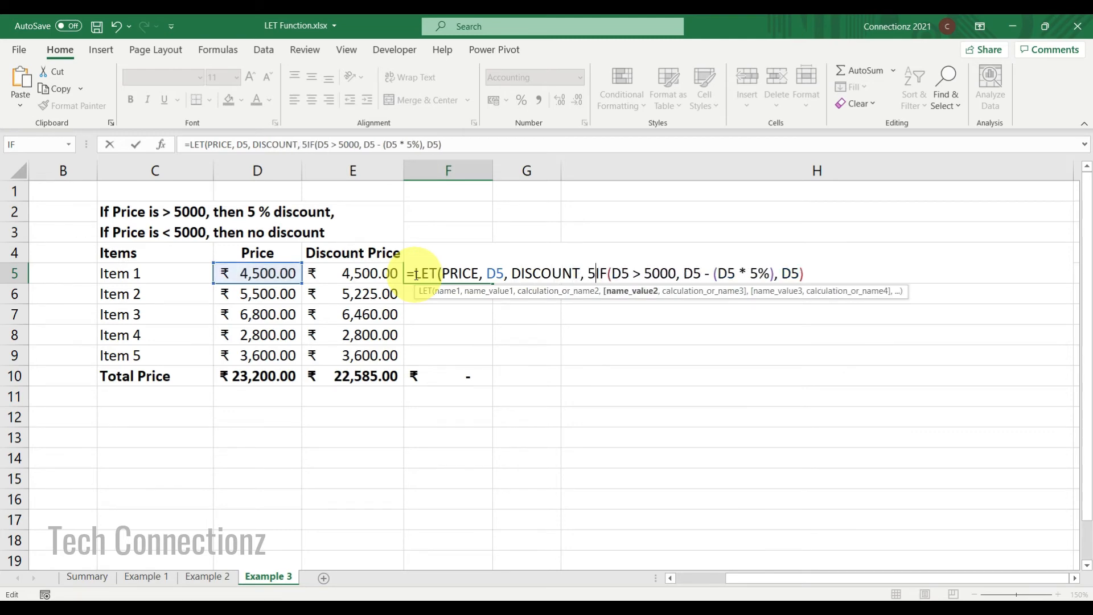
type(",")
Replace D5 in the IF condition with the name PRICE.
key("Right")
key("Right")
key("Right")
key("Right")
key("Right")
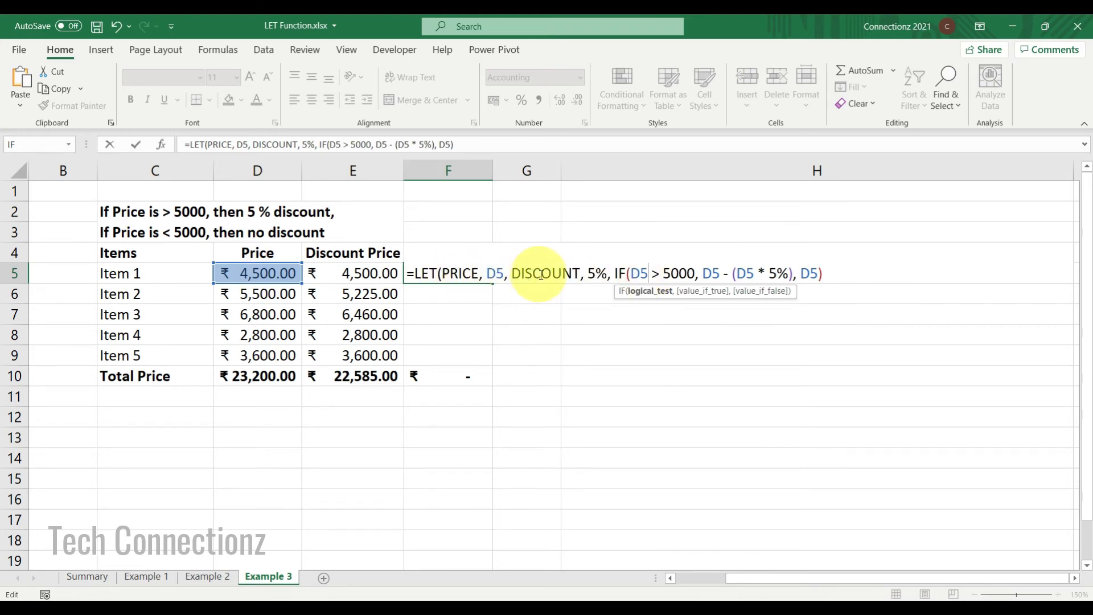
double_click(639, 273)
type("PRICE")
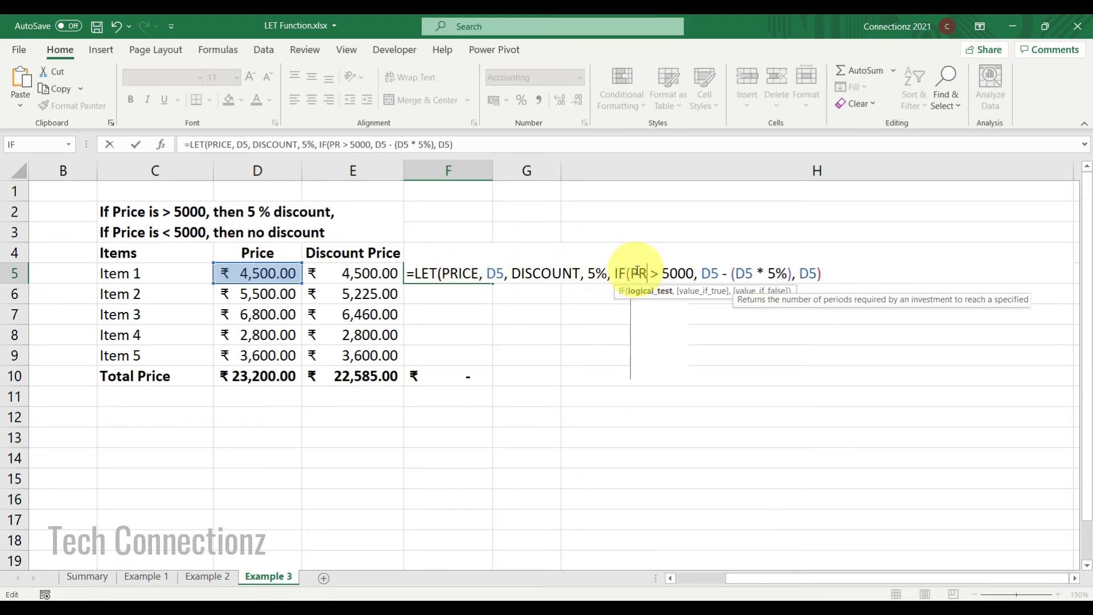
Replace both D5 references in the IF formula's true branch with the name PRICE.
key("Escape")
double_click(731, 273)
type("PRICE")
key("Escape")
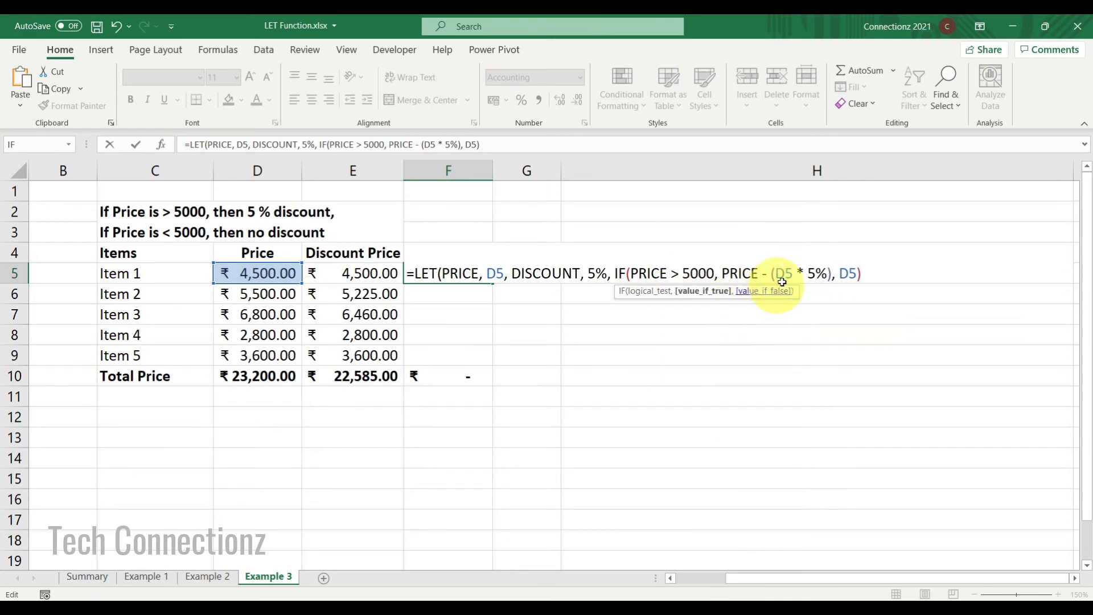
double_click(783, 274)
type("PRICE")
Replace the 5% inside the true branch's multiplication with the name DISCOUNT.
double_click(800, 312)
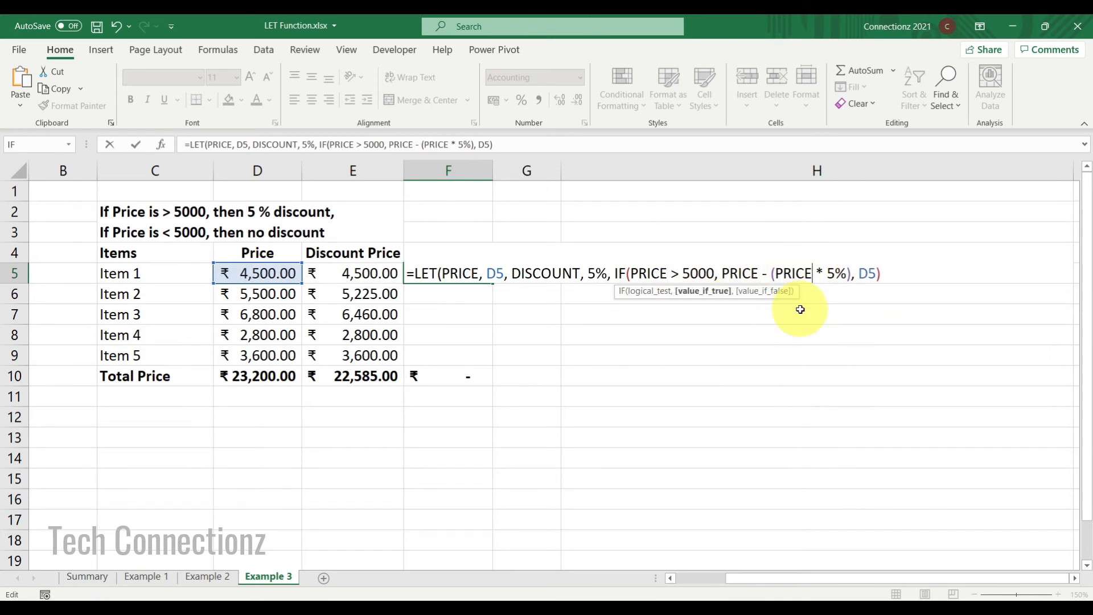
left_click(846, 272)
key("BackSpace")
key("BackSpace")
type("DISCOUNT")
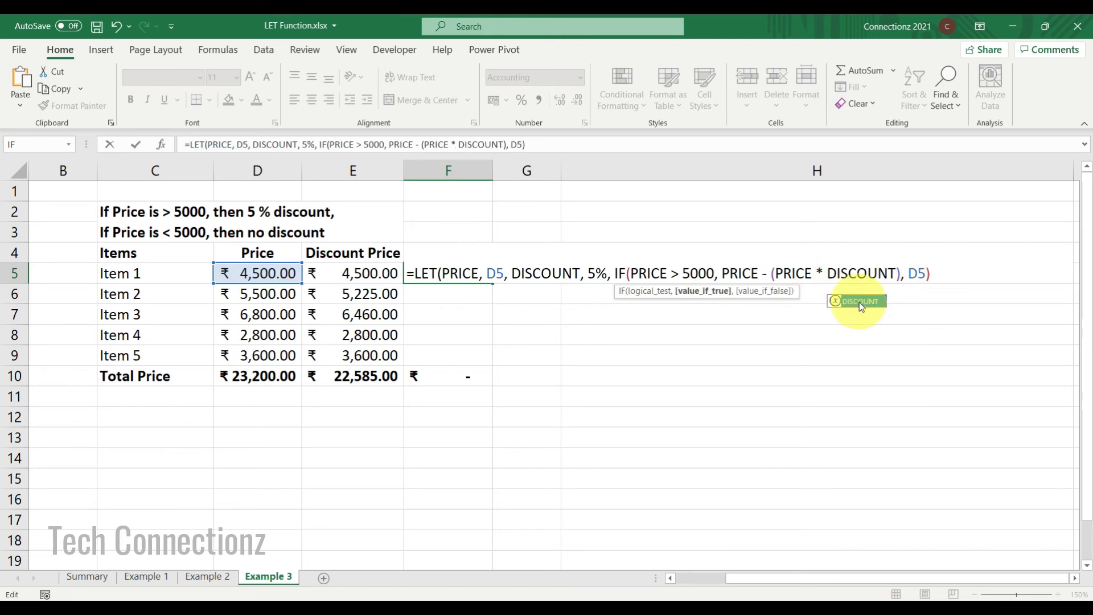
Replace the final D5 in the false branch with PRICE and enter the LET formula for Item 1.
left_click(922, 274)
key("BackSpace")
key("BackSpace")
type("PRICE")
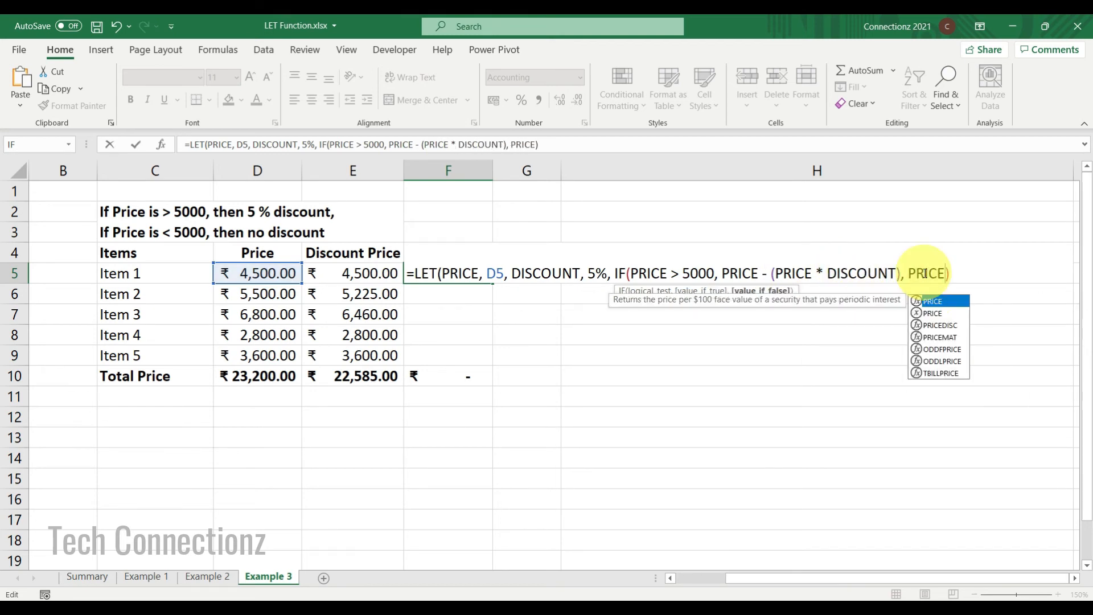
double_click(934, 309)
key("Tab")
left_click(467, 274)
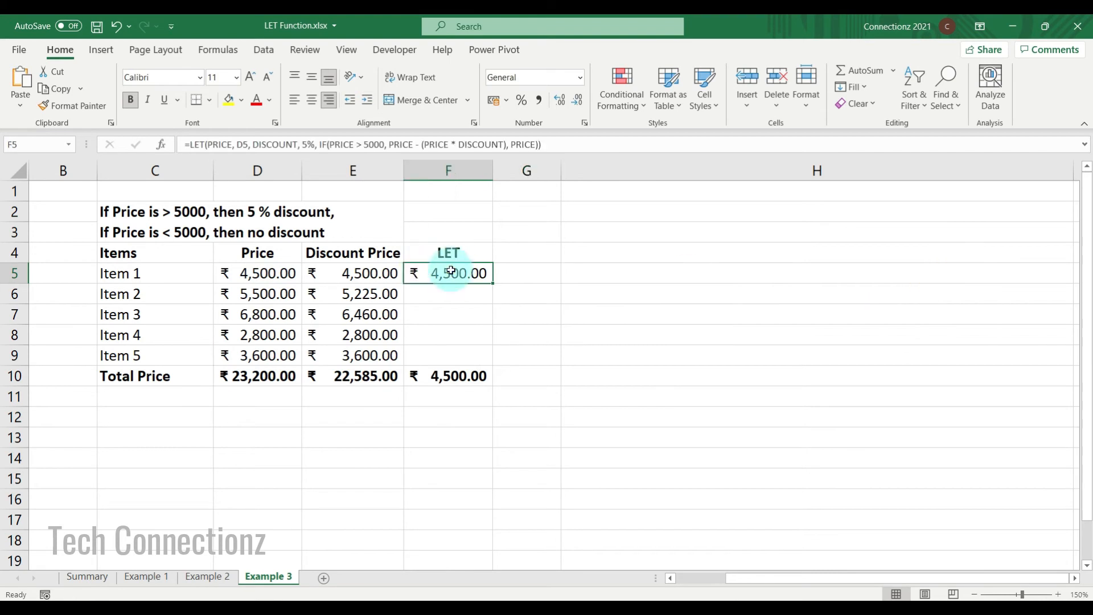
Fill the LET formula down the LET column through Item 5.
double_click(492, 283)
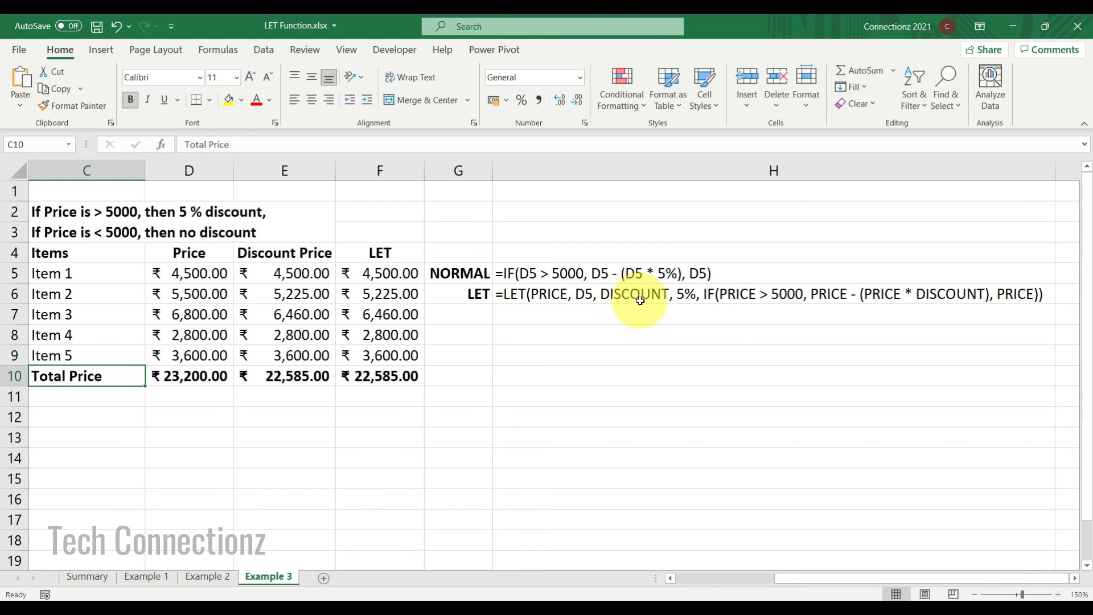
Edit the heading text in row 2 so it reads a 10 % discount.
double_click(188, 214)
key("BackSpace")
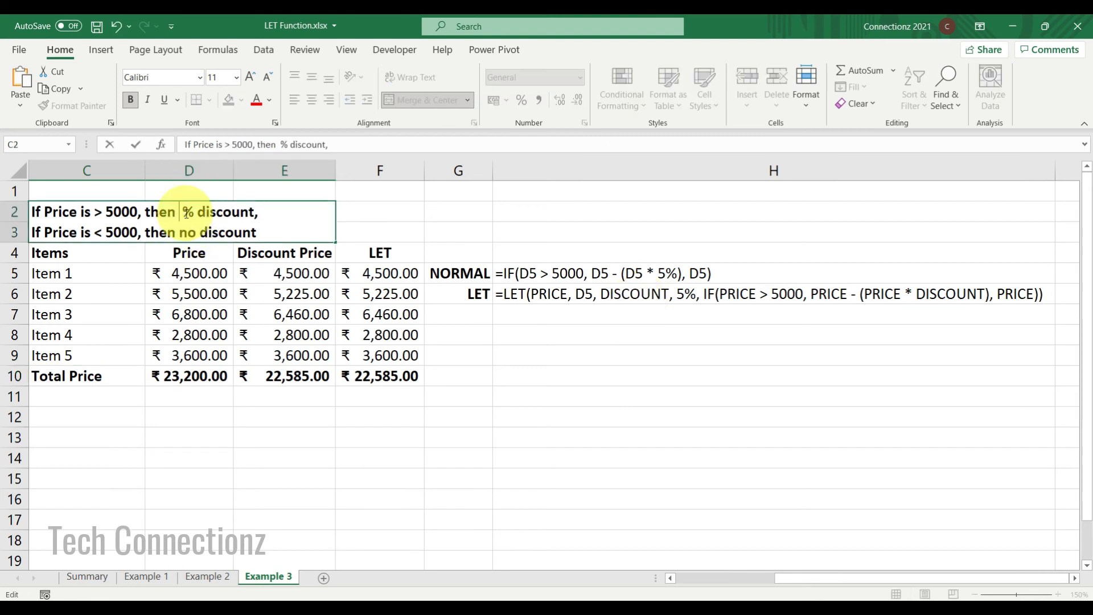
type("10")
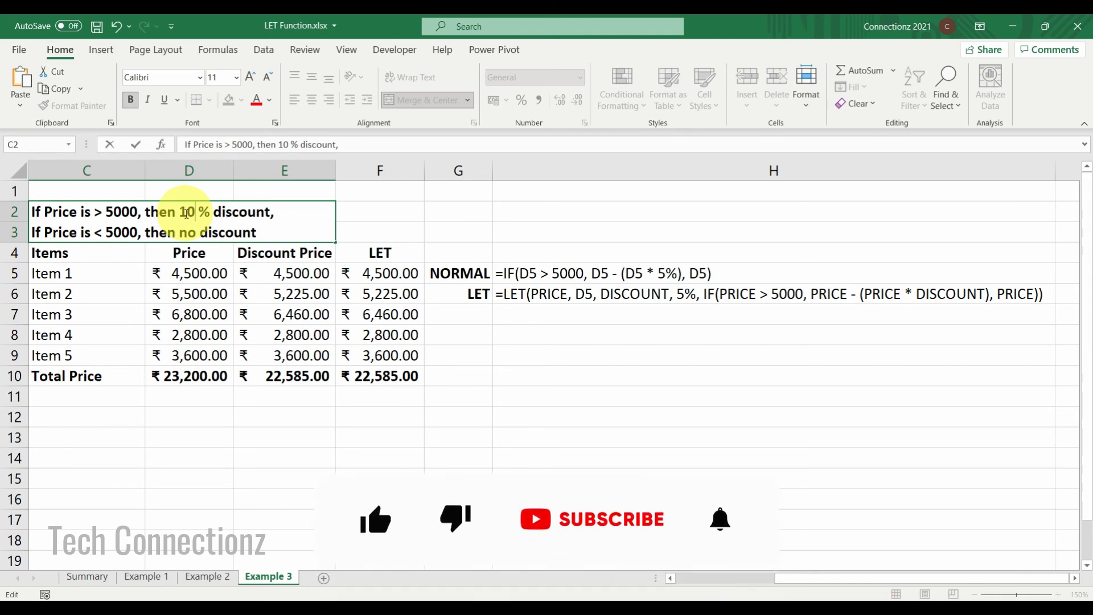
key("Tab")
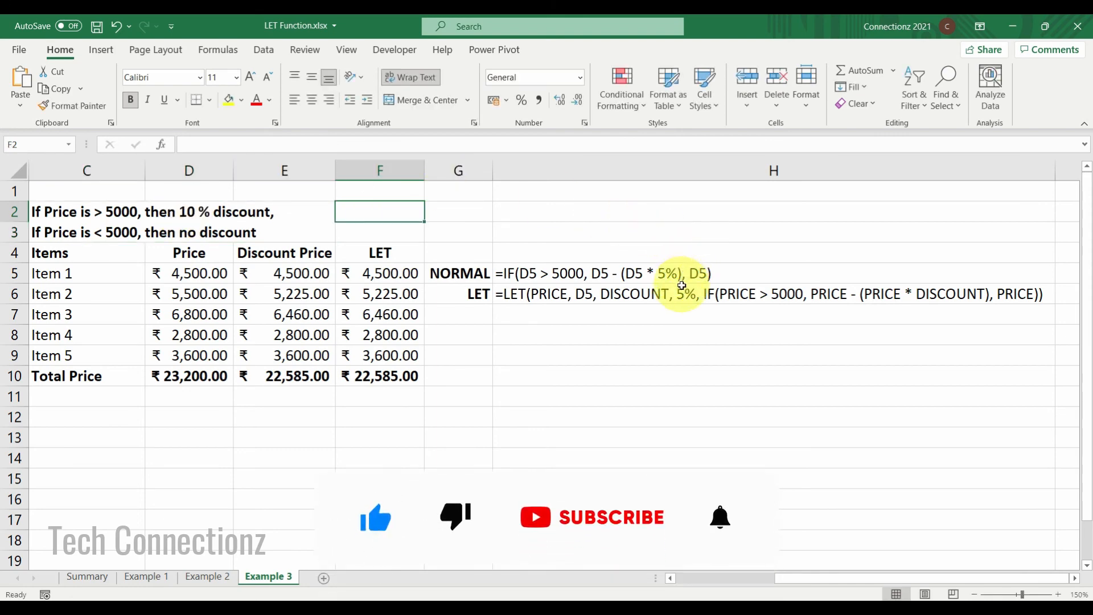
Set the DISCOUNT value in the displayed LET formula text beside LET to 10%.
double_click(685, 297)
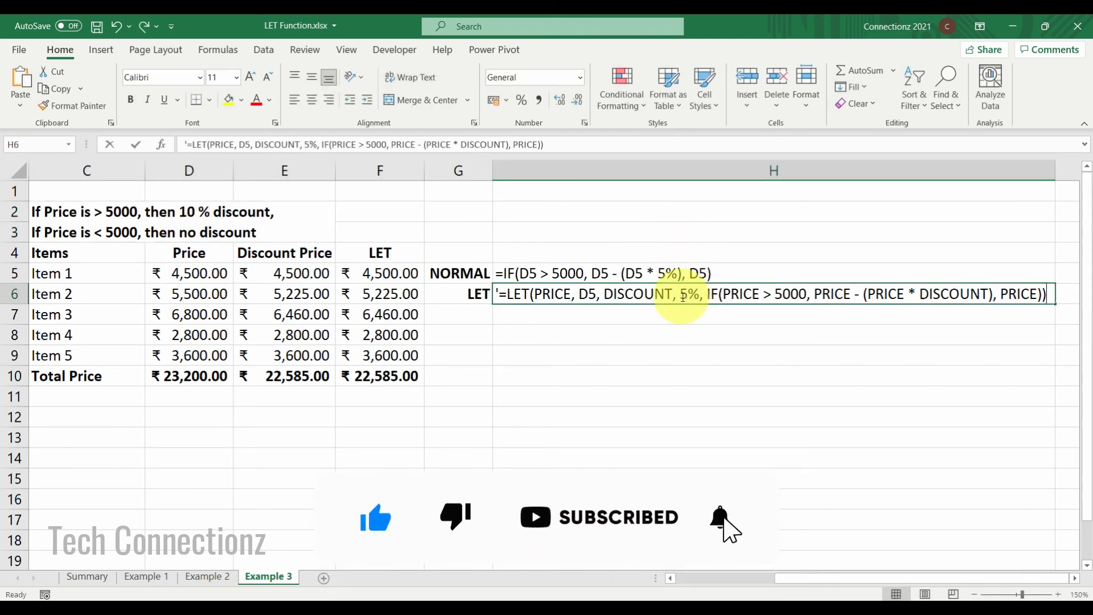
key("Delete")
type("1")
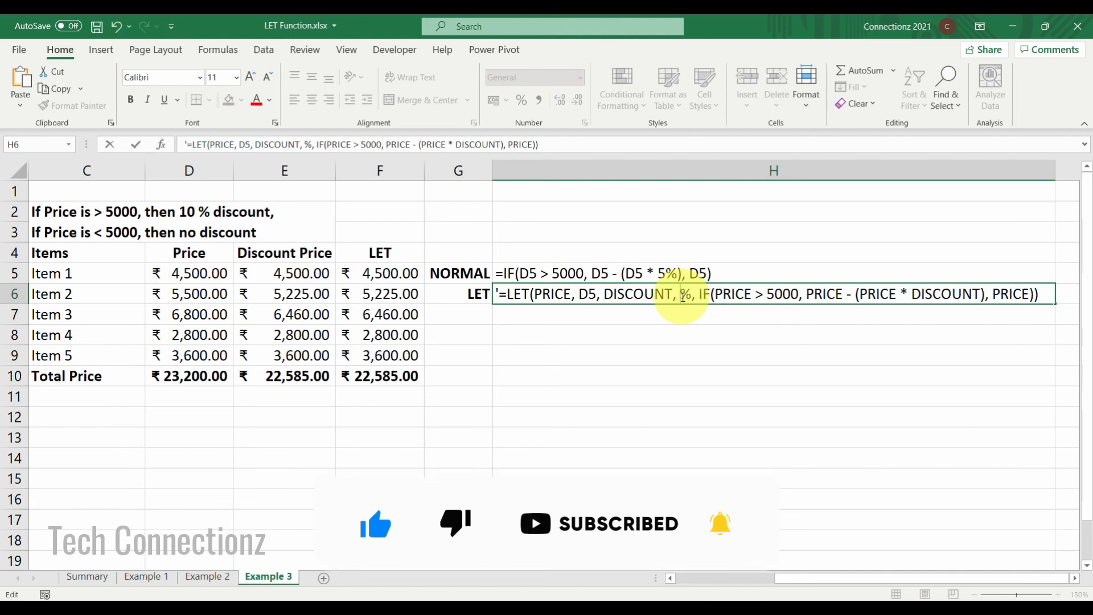
type("0")
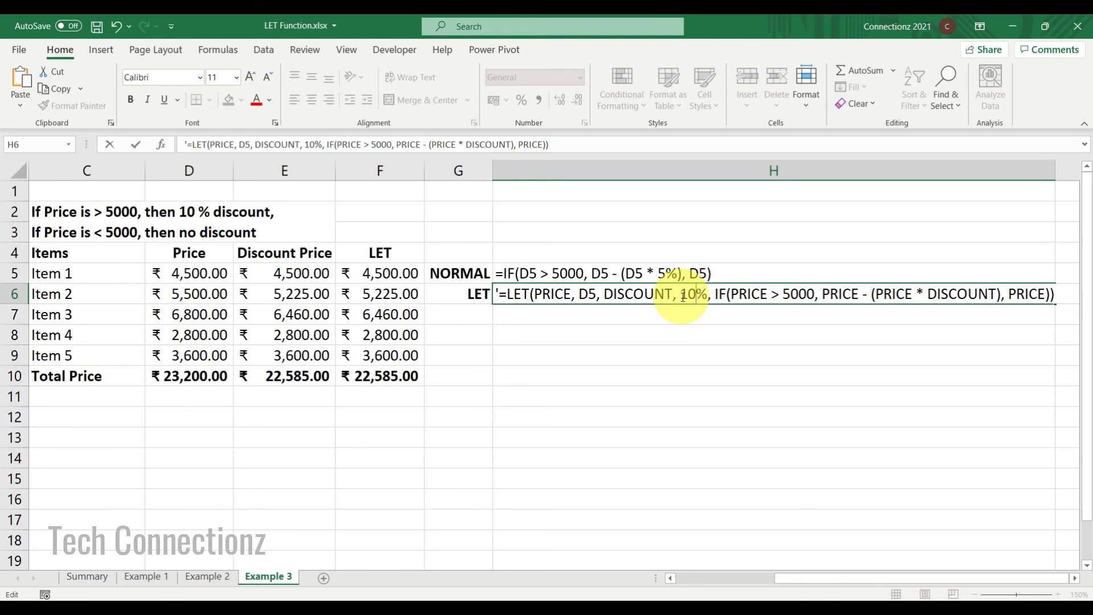
key("ctrl+Return")
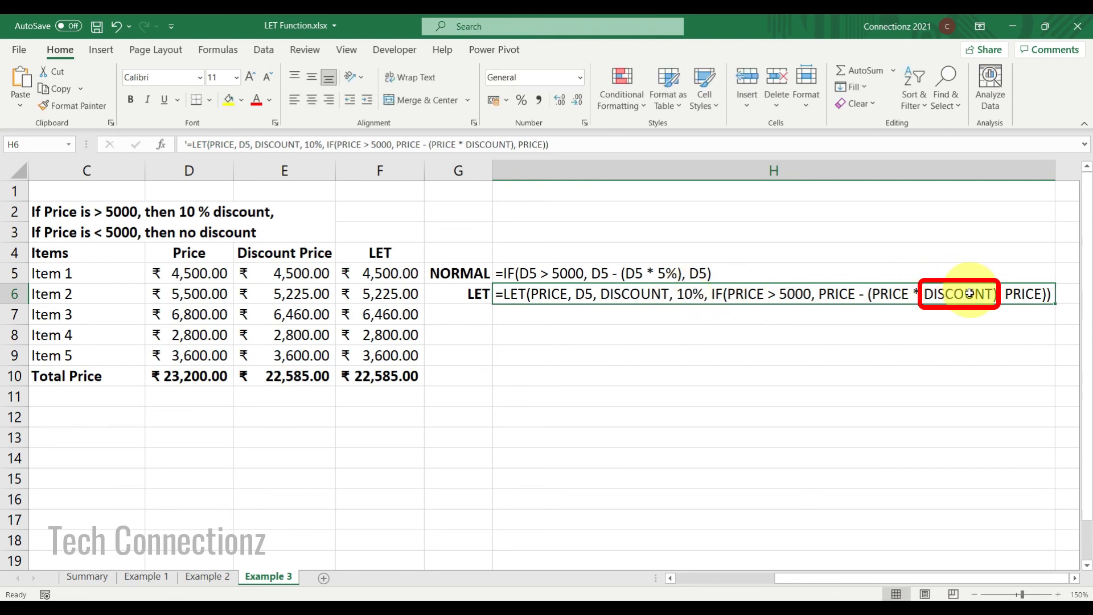